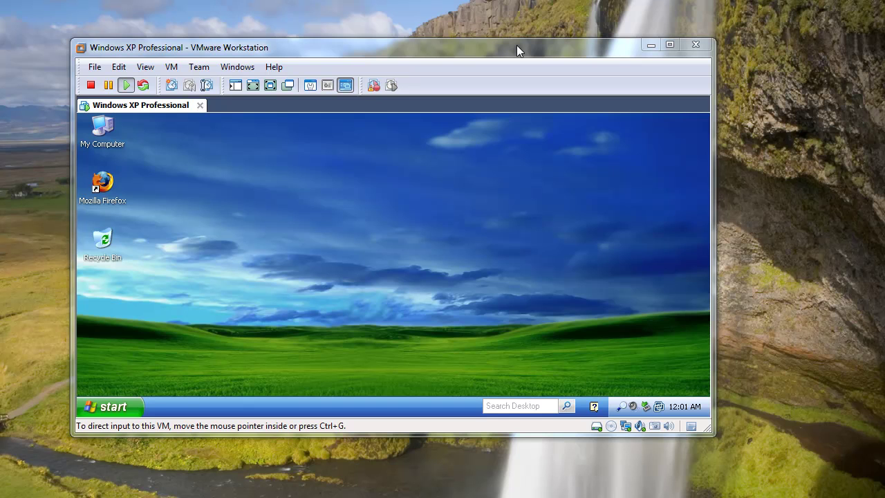
Step: Shift the running Windows XP virtual machine window slightly to reposition it
{"action": "left_click_drag", "start_coordinate": [516, 45], "coordinate": [543, 53]}
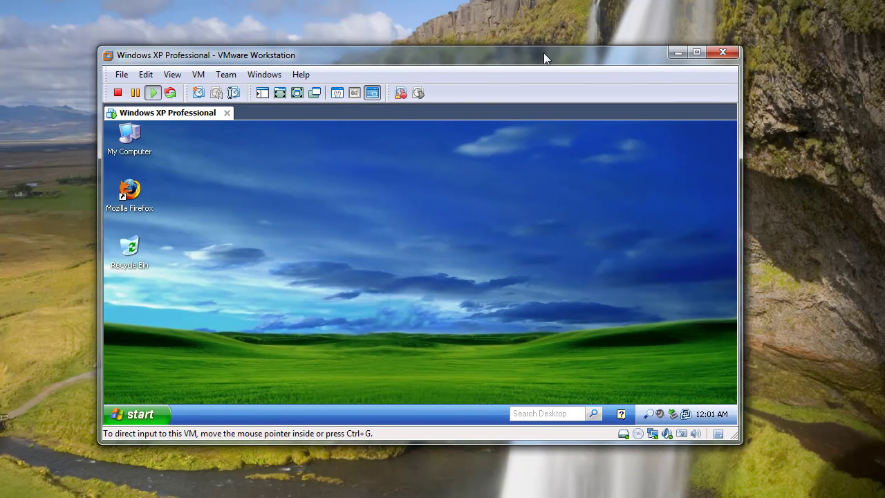
Step: Maximize the VM to full screen, launch Firefox and Google 'mirc'
{"action": "left_click", "coordinate": [696, 53]}
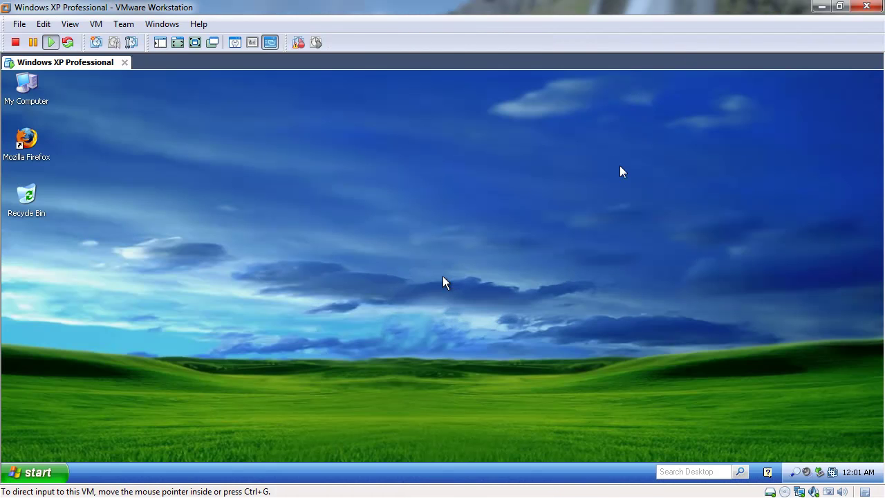
{"action": "key", "text": "ctrl+alt+Return"}
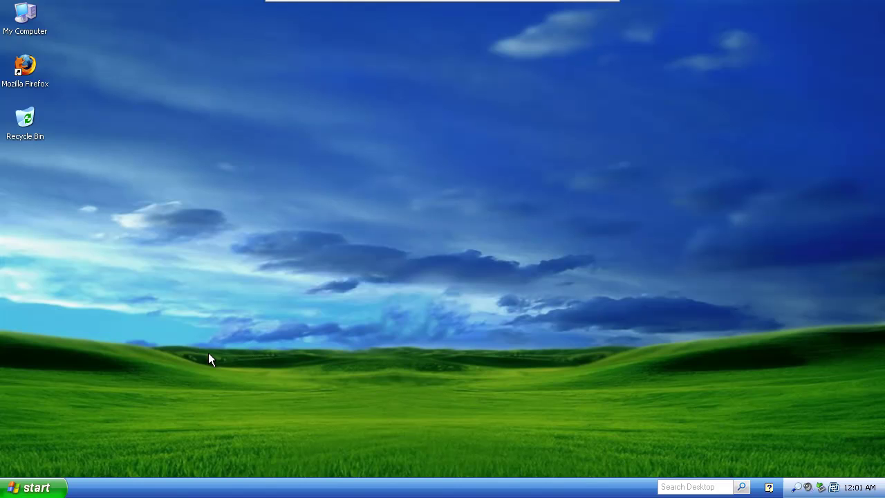
{"action": "double_click", "coordinate": [33, 65]}
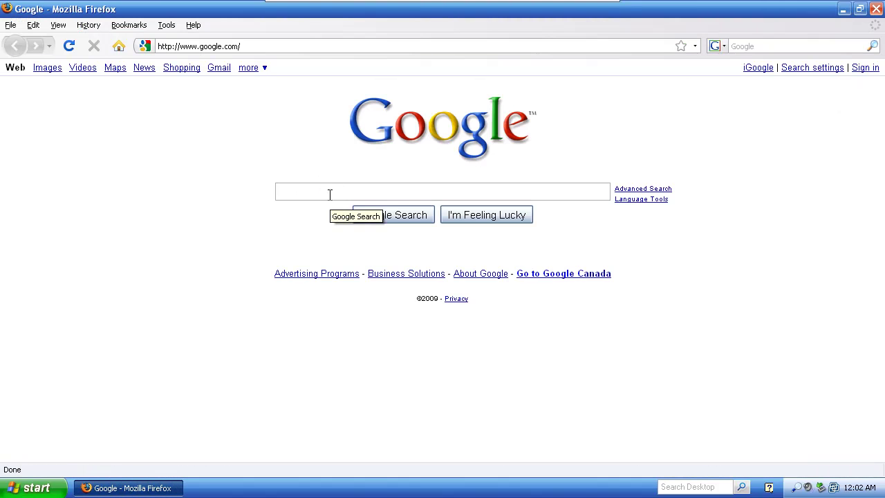
{"action": "type", "text": "mirc"}
{"action": "key", "text": "Return"}
Step: From mirc.com's download page, save the mIRC 6.35 installer mirc635.exe
{"action": "left_click", "coordinate": [83, 177]}
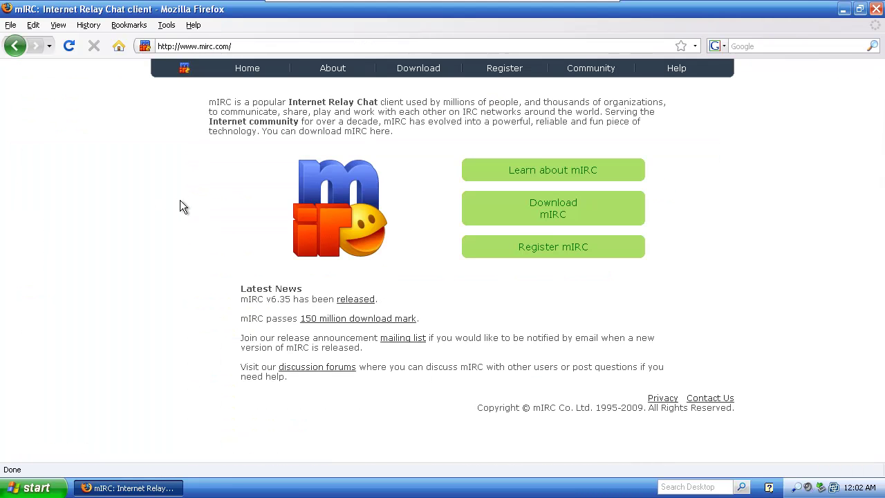
{"action": "key", "text": "alt+Left"}
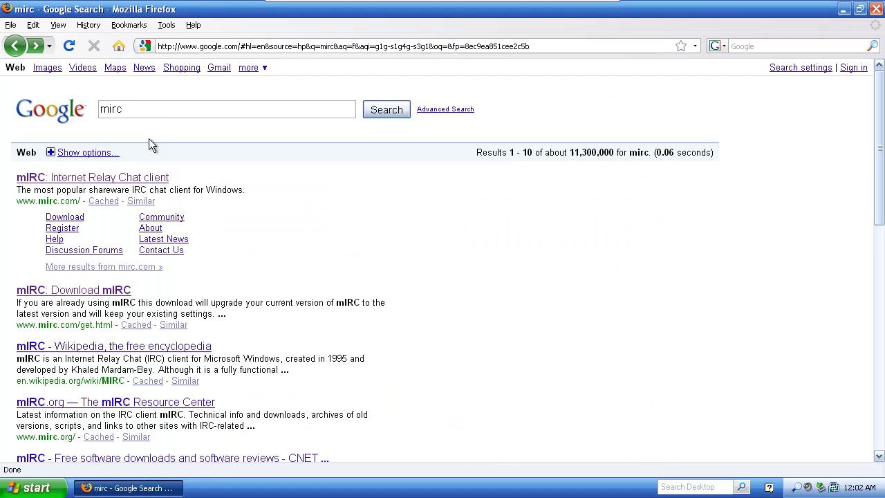
{"action": "left_click", "coordinate": [131, 177]}
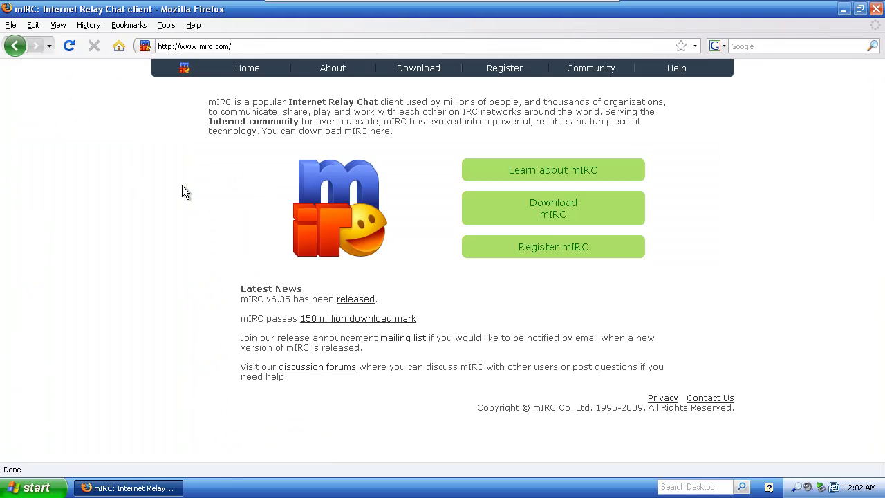
{"action": "left_click", "coordinate": [553, 206]}
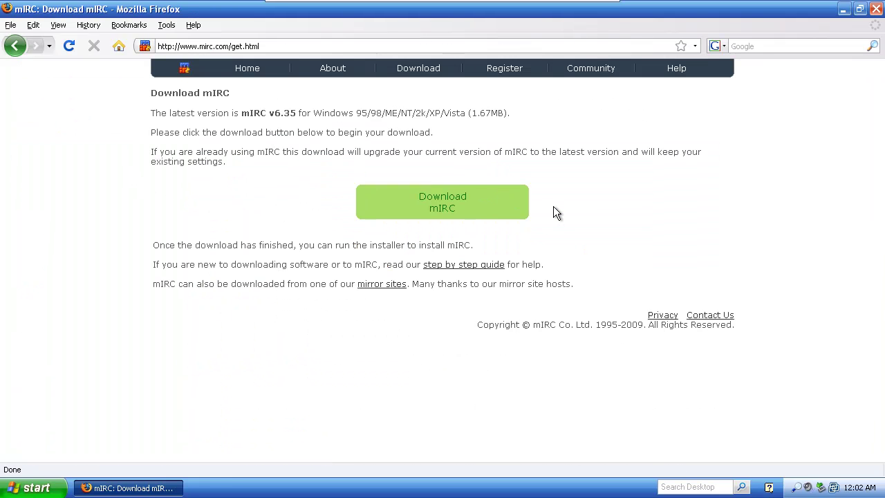
{"action": "left_click", "coordinate": [458, 207]}
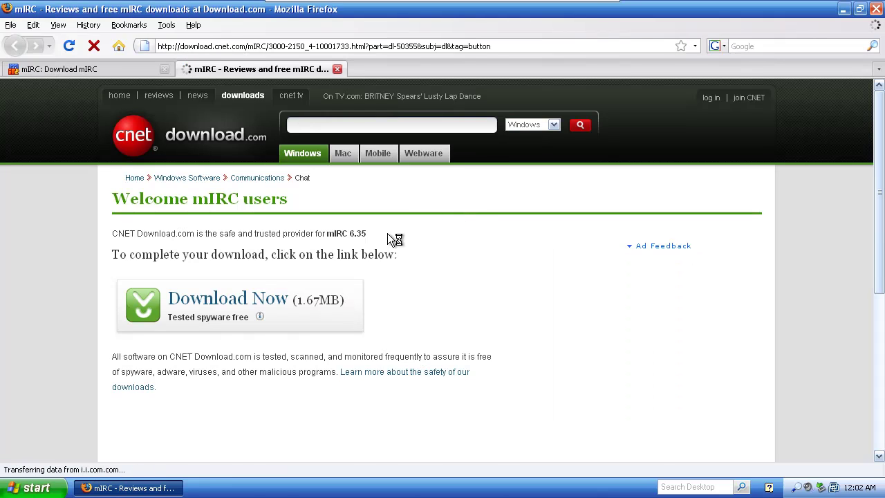
{"action": "left_click", "coordinate": [268, 298]}
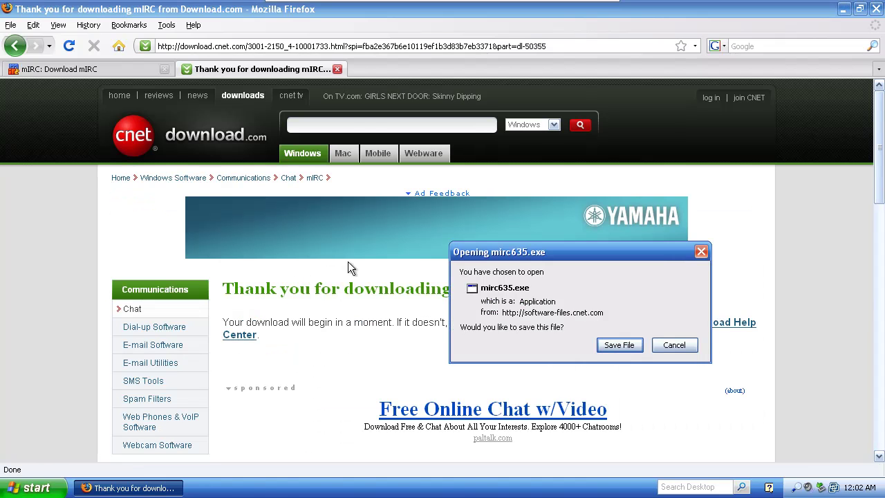
{"action": "left_click", "coordinate": [603, 345]}
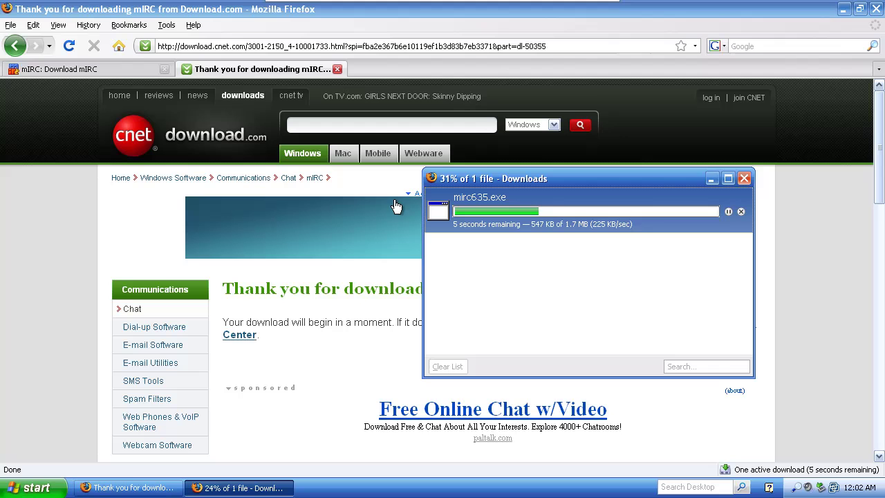
Step: Close the download thank-you page and Google 'omenscripts' from the home page
{"action": "left_click", "coordinate": [336, 75]}
{"action": "left_click", "coordinate": [337, 70]}
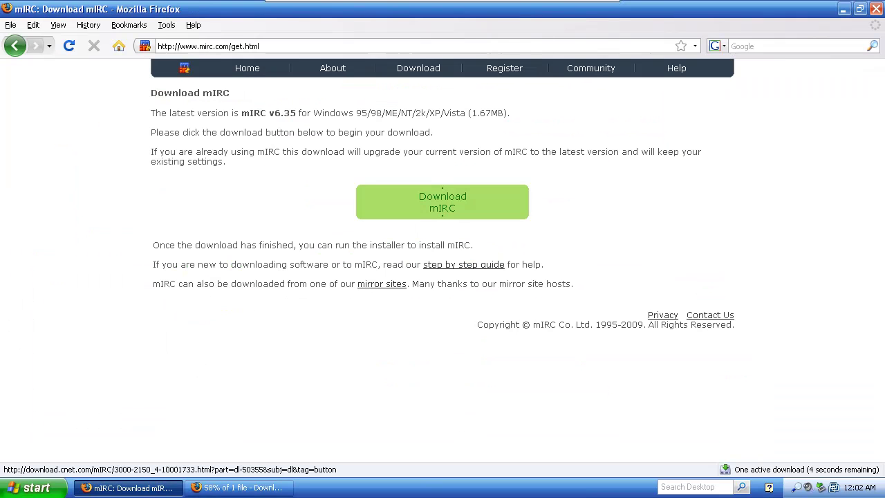
{"action": "left_click", "coordinate": [121, 46]}
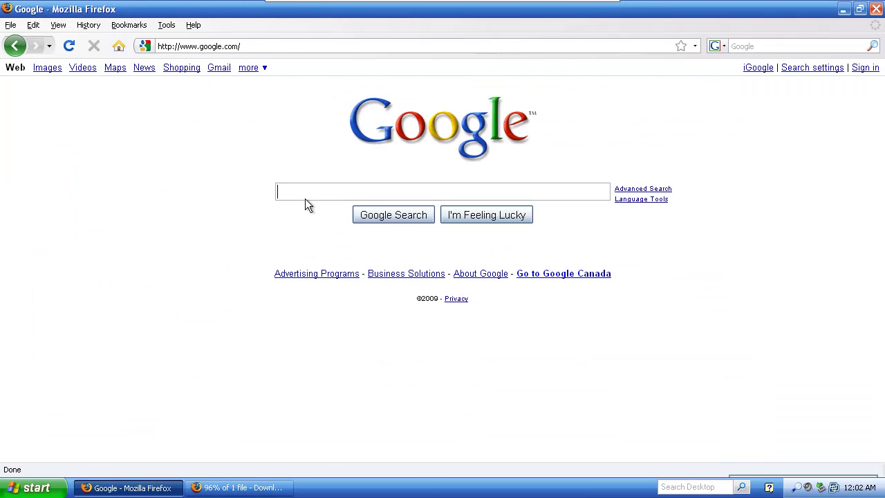
{"action": "type", "text": "autoget"}
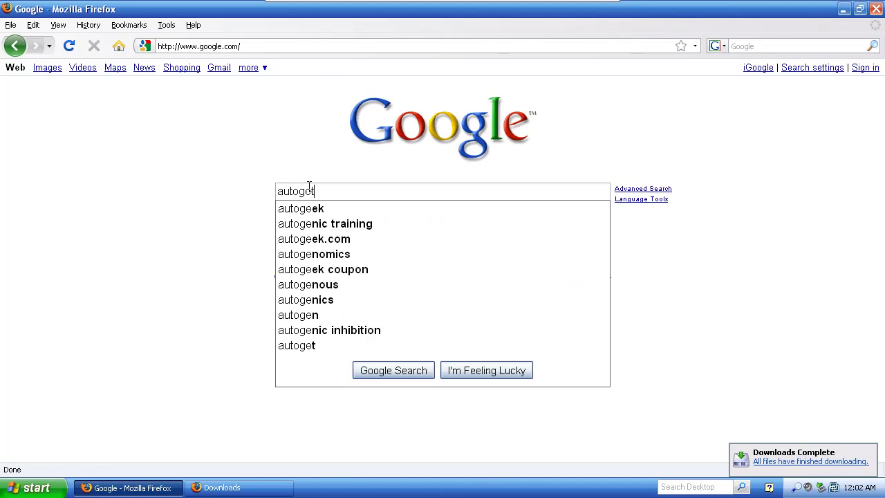
{"action": "key", "text": "ctrl+a"}
{"action": "key", "text": "BackSpace"}
{"action": "type", "text": "omen"}
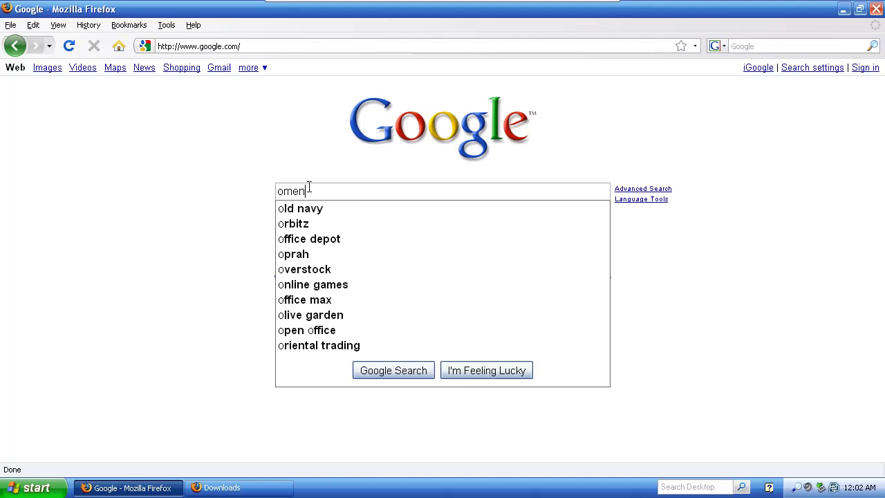
{"action": "type", "text": "scripts"}
{"action": "key", "text": "Return"}
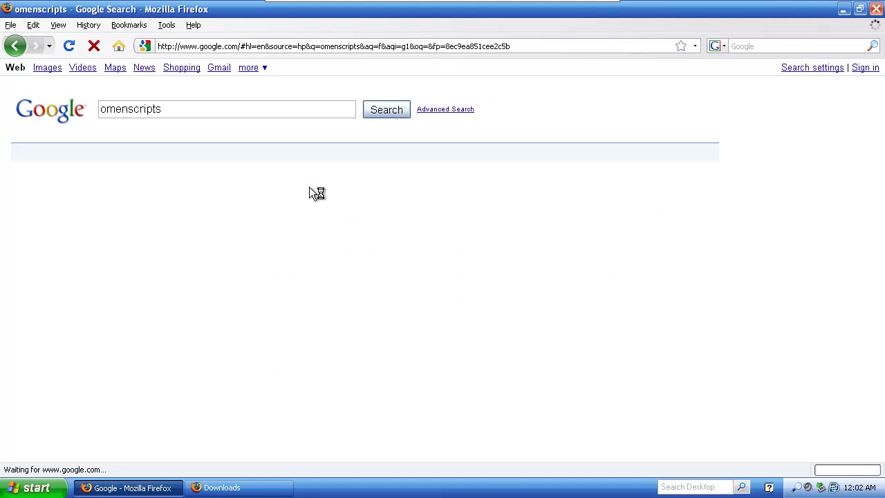
Step: On OmenScripts.net's AutoGet downloads section, save AutoGet v7.40b4 as AGsetup740b4.zip
{"action": "left_click", "coordinate": [59, 179]}
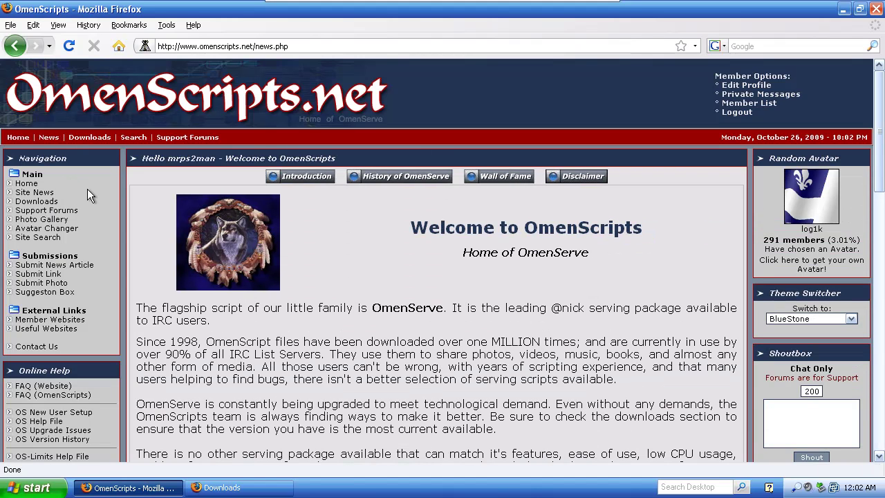
{"action": "left_click", "coordinate": [55, 206]}
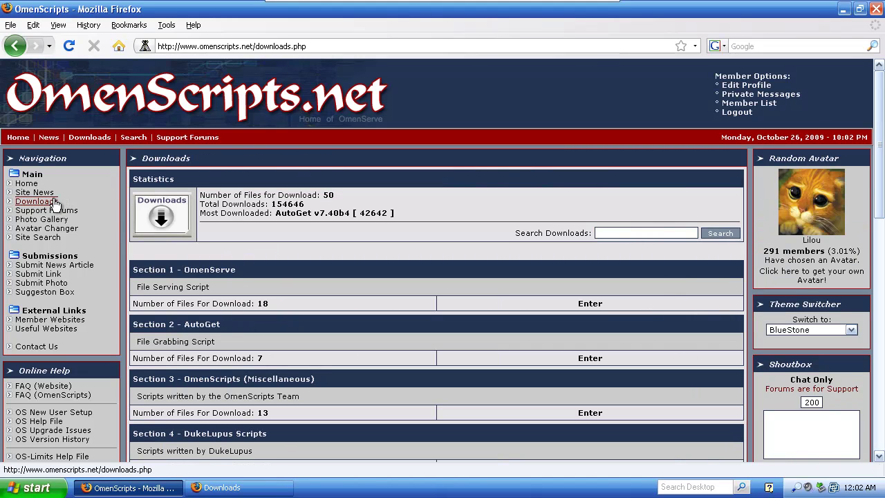
{"action": "scroll", "coordinate": [394, 271], "scroll_direction": "down", "scroll_amount": 2}
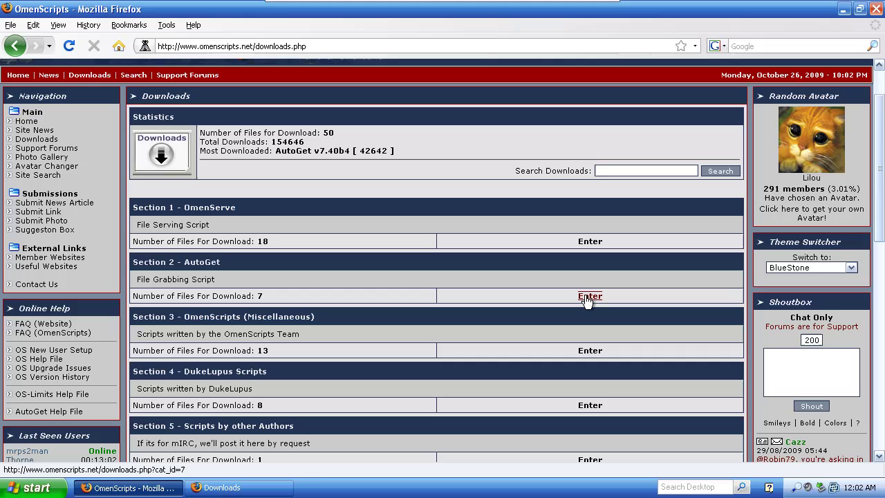
{"action": "left_click", "coordinate": [587, 298]}
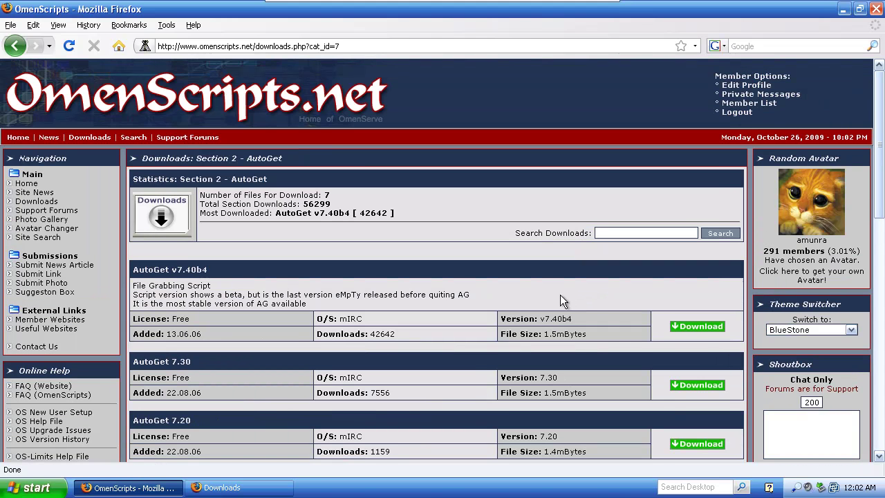
{"action": "left_click", "coordinate": [676, 327]}
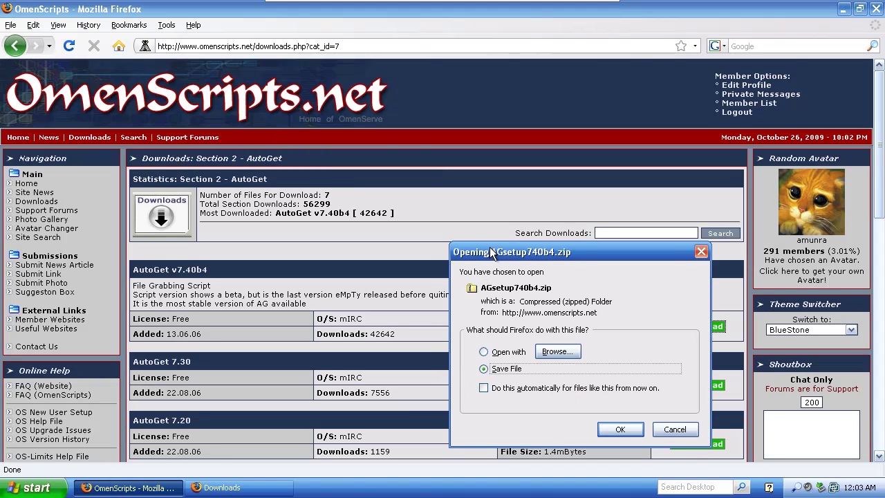
{"action": "left_click_drag", "start_coordinate": [492, 250], "coordinate": [494, 220]}
{"action": "left_click", "coordinate": [610, 395]}
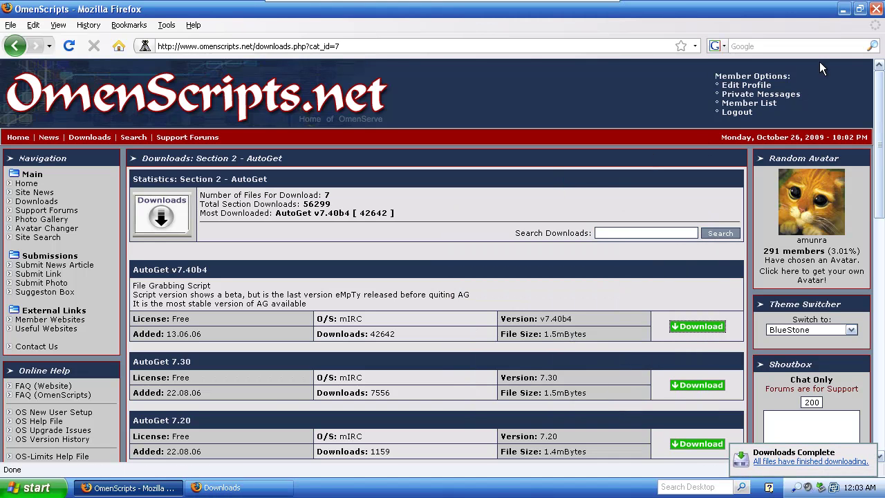
Step: Close Firefox and clear and close its finished downloads list
{"action": "left_click", "coordinate": [876, 9]}
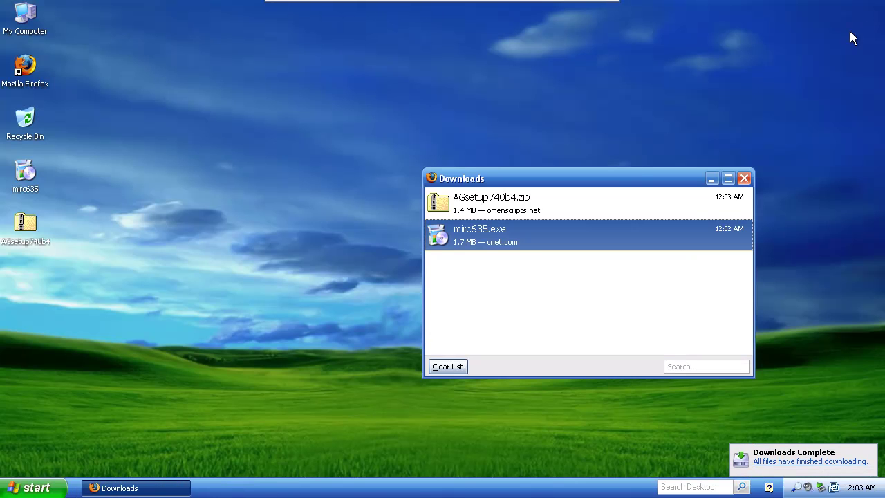
{"action": "left_click", "coordinate": [452, 366]}
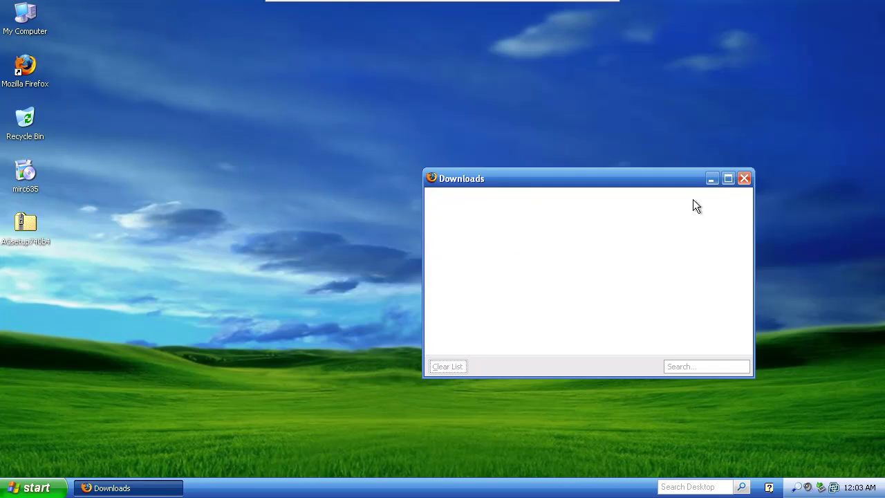
{"action": "left_click", "coordinate": [743, 179]}
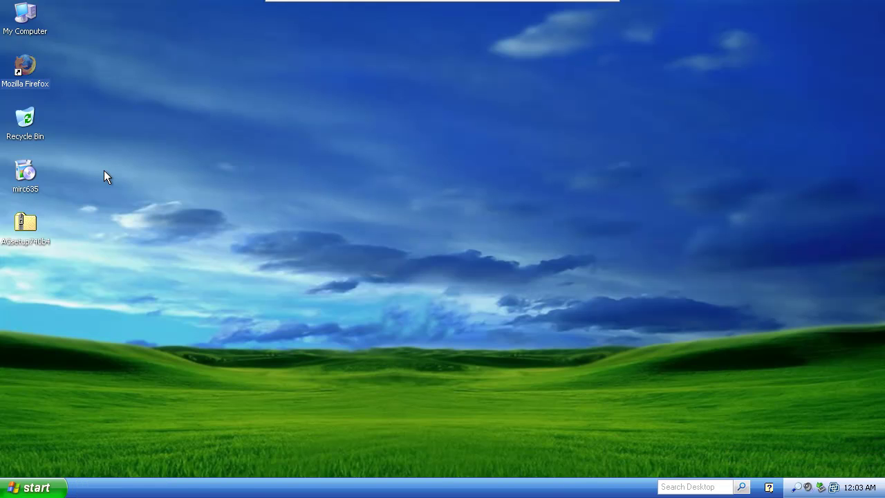
{"action": "left_click", "coordinate": [90, 183]}
Step: Run mirc635.exe, accept the licence and install mIRC with the default folder and tasks
{"action": "double_click", "coordinate": [32, 179]}
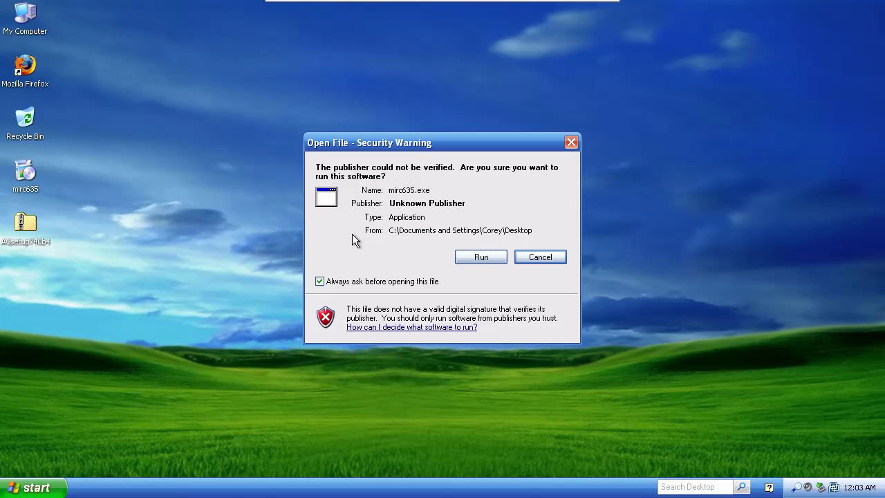
{"action": "left_click", "coordinate": [478, 257]}
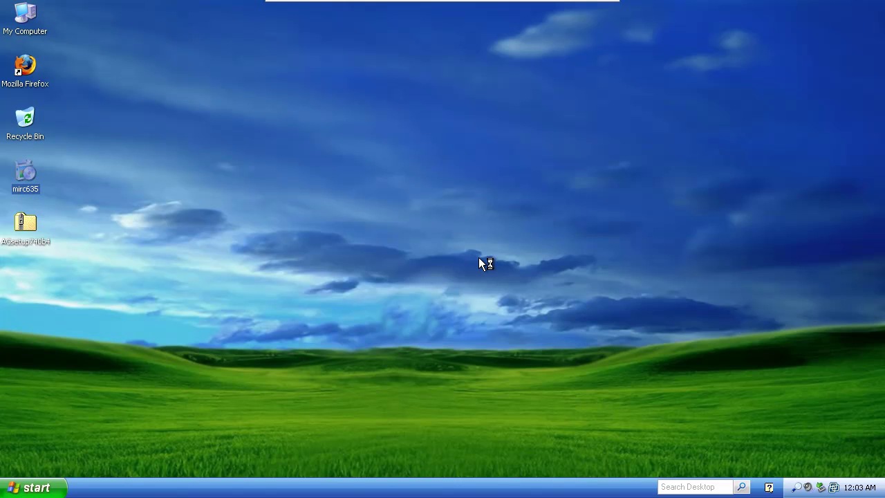
{"action": "left_click", "coordinate": [520, 357]}
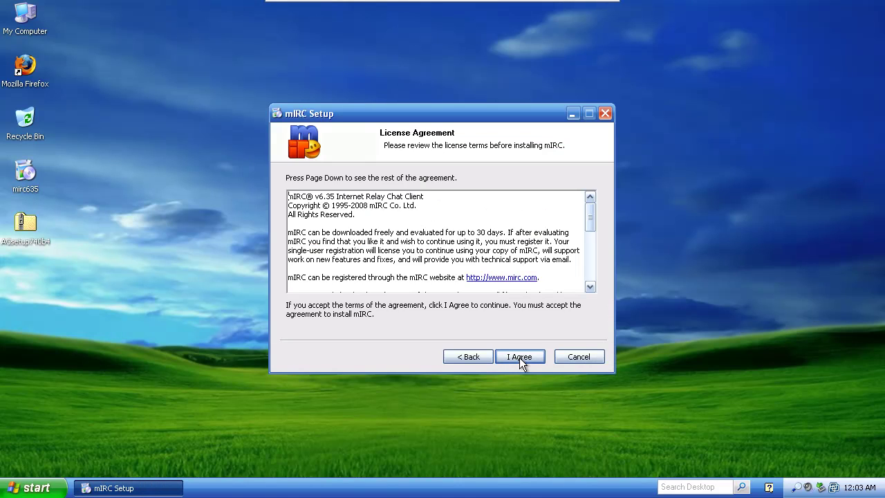
{"action": "left_click", "coordinate": [519, 357]}
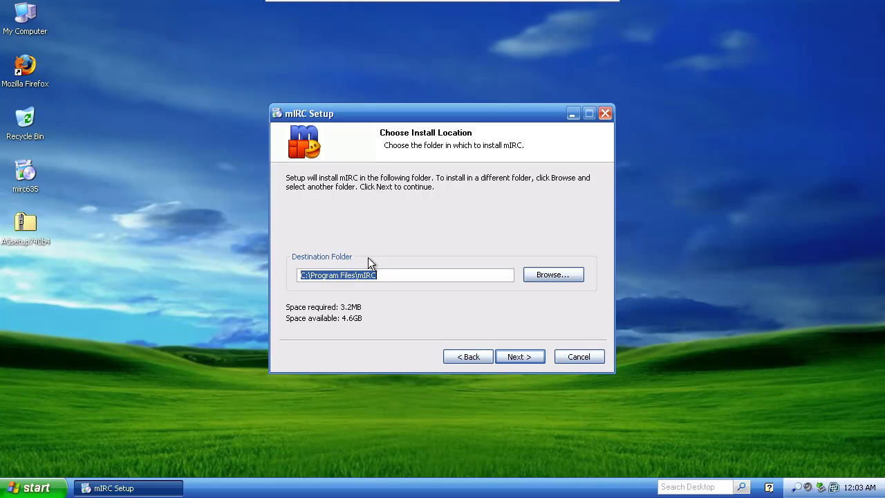
{"action": "left_click", "coordinate": [517, 364]}
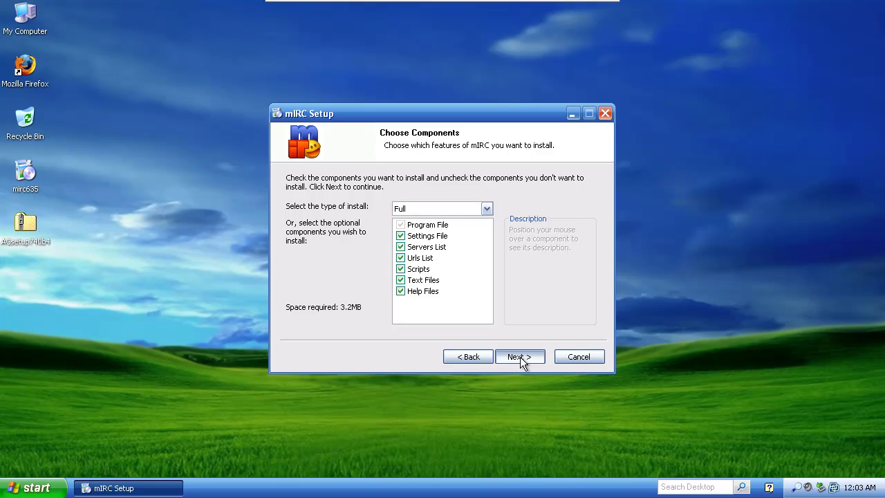
{"action": "left_click", "coordinate": [521, 364]}
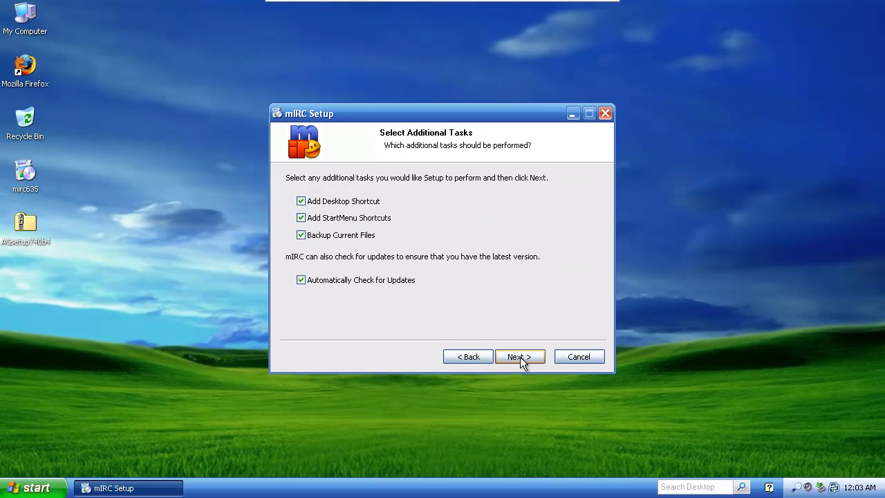
{"action": "left_click", "coordinate": [522, 364]}
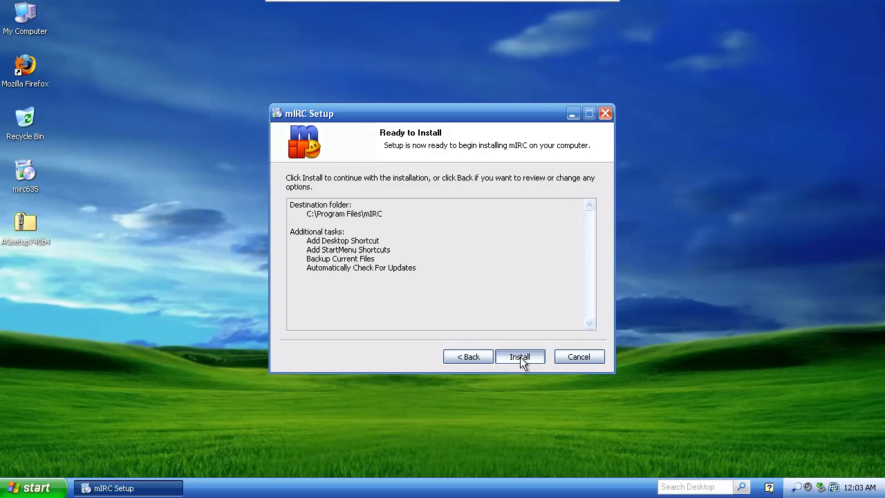
{"action": "left_click", "coordinate": [520, 356]}
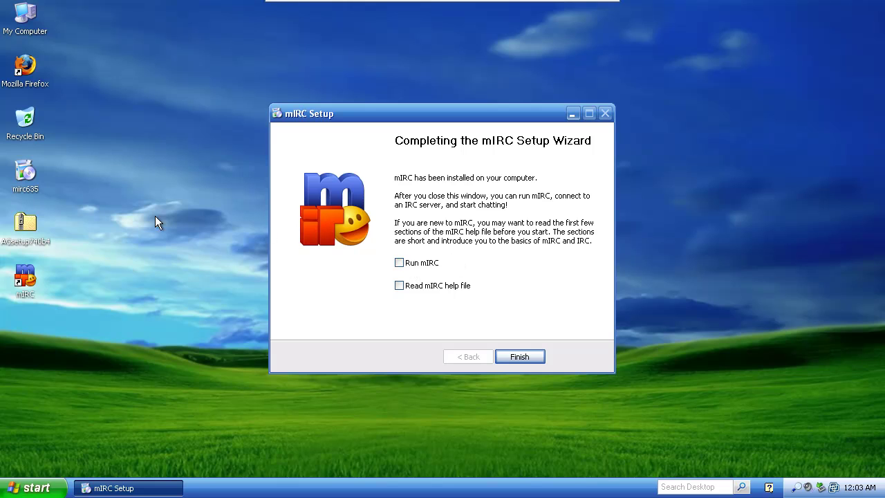
Step: Open AGsetup740b4.zip and run AGsetup740b4.exe directly from the archive
{"action": "double_click", "coordinate": [33, 231]}
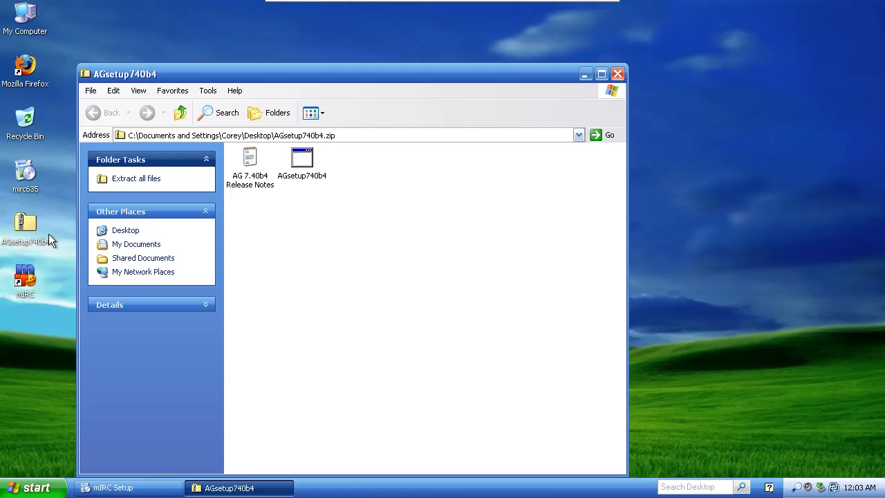
{"action": "double_click", "coordinate": [304, 162]}
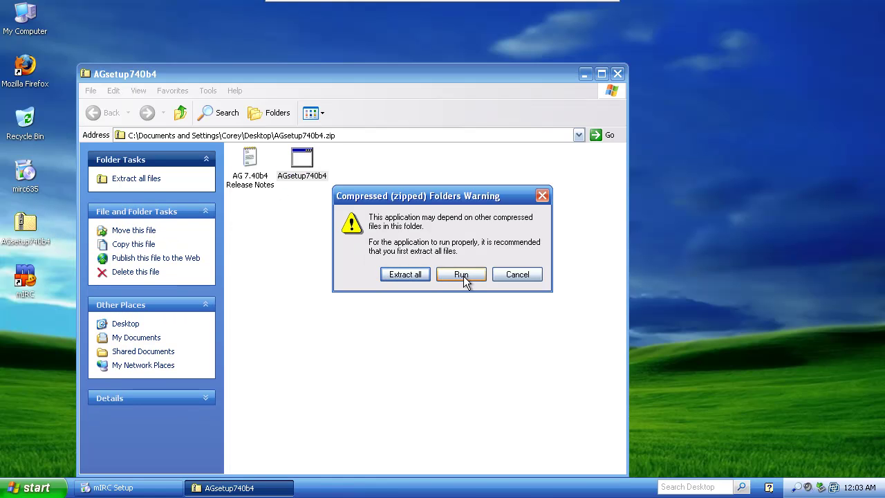
{"action": "left_click", "coordinate": [474, 275]}
{"action": "left_click", "coordinate": [461, 274]}
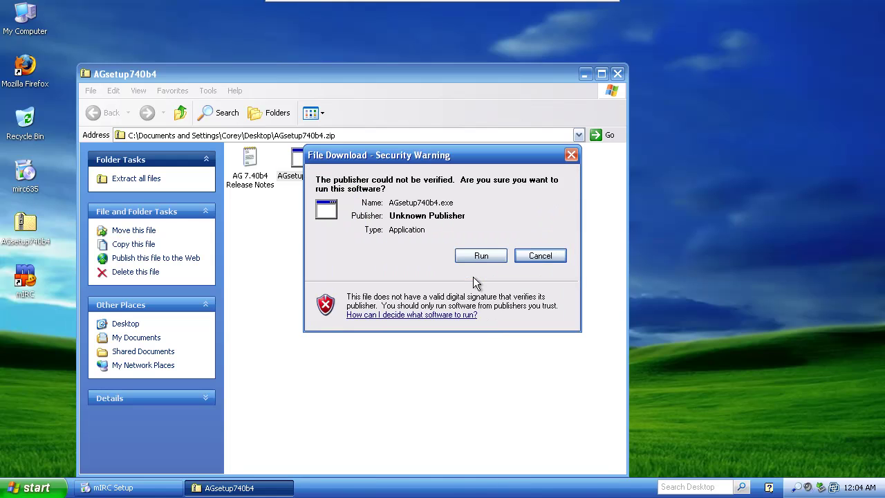
{"action": "left_click", "coordinate": [483, 257]}
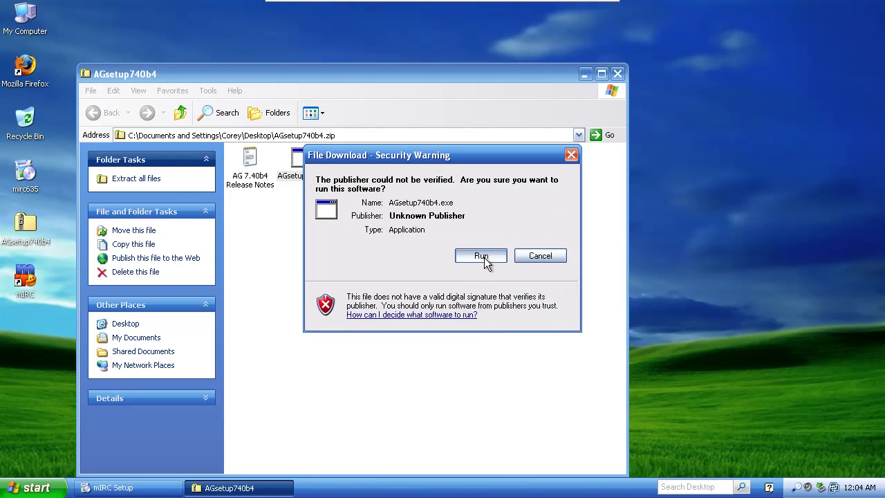
Step: Accept the AutoGet licence and advance to the installation folder page
{"action": "left_click", "coordinate": [513, 364]}
{"action": "left_click", "coordinate": [419, 326]}
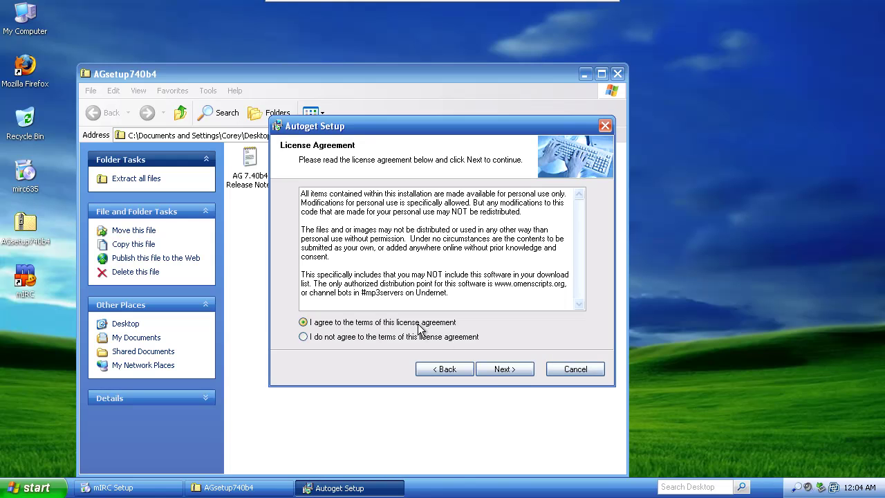
{"action": "left_click", "coordinate": [494, 371]}
{"action": "left_click", "coordinate": [493, 372]}
{"action": "left_click", "coordinate": [493, 372]}
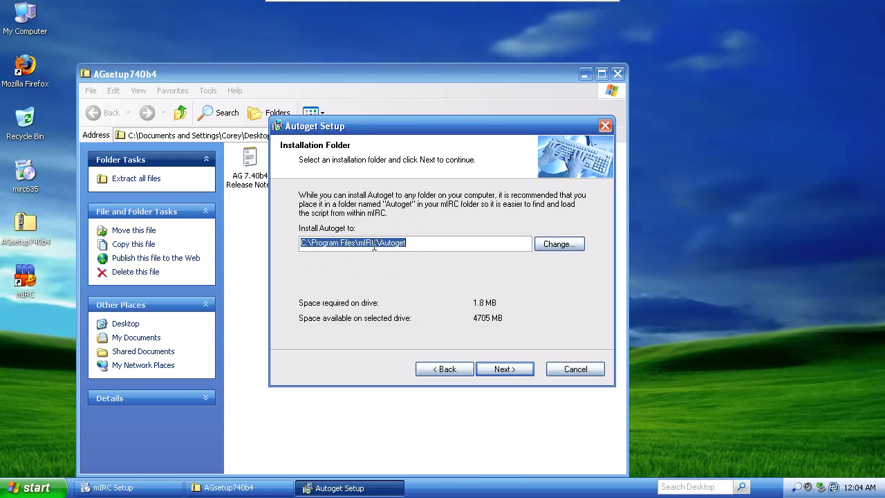
Step: Install AutoGet into C:\Program Files\mIRC\Autoget and close the installer
{"action": "left_click_drag", "start_coordinate": [379, 243], "coordinate": [298, 244]}
{"action": "left_click", "coordinate": [405, 242]}
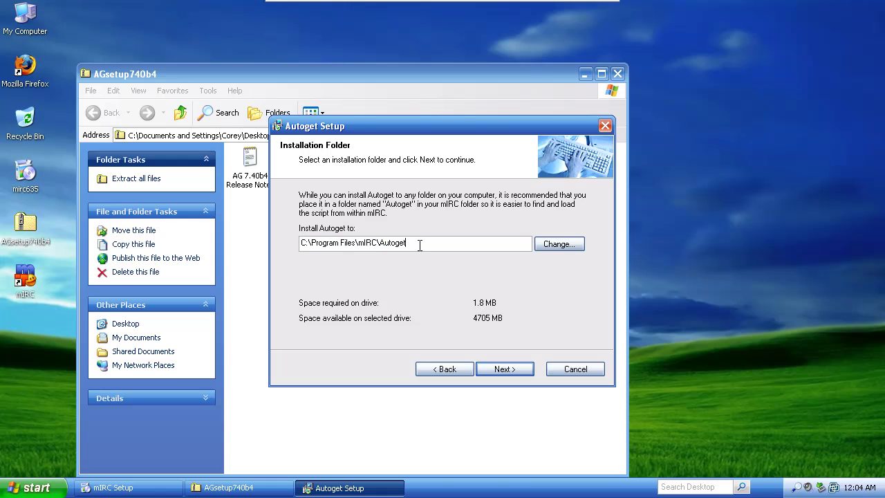
{"action": "left_click_drag", "start_coordinate": [376, 243], "coordinate": [415, 242]}
{"action": "left_click", "coordinate": [416, 242]}
{"action": "left_click", "coordinate": [504, 368]}
{"action": "left_click", "coordinate": [508, 369]}
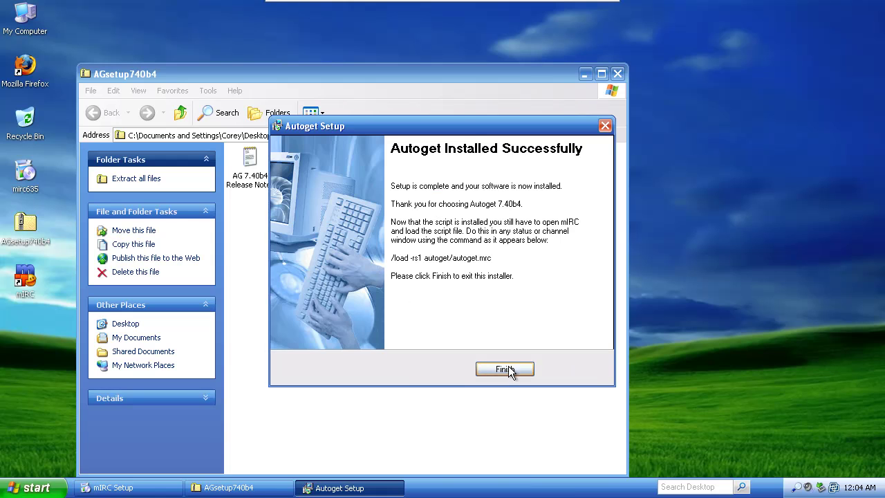
{"action": "left_click", "coordinate": [508, 370]}
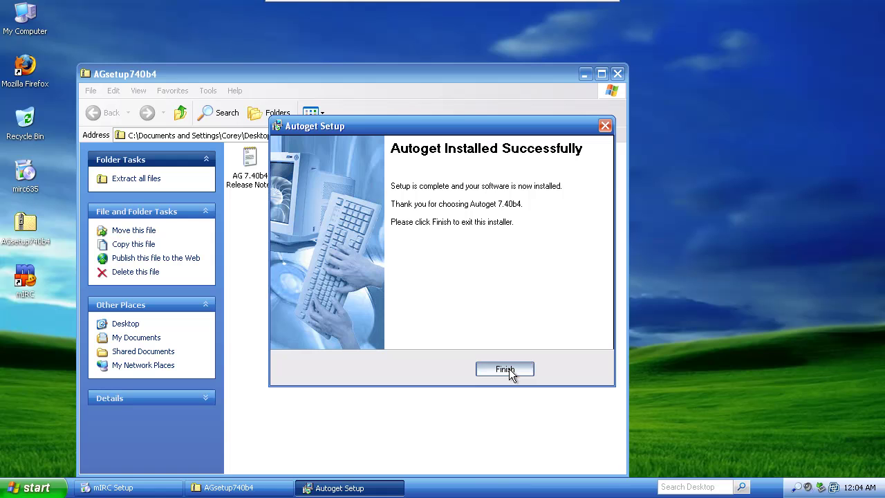
{"action": "left_click", "coordinate": [506, 370]}
Step: Close the Autoget archive window, finish setup launching mIRC, and dismiss the evaluation notice
{"action": "left_click", "coordinate": [617, 74]}
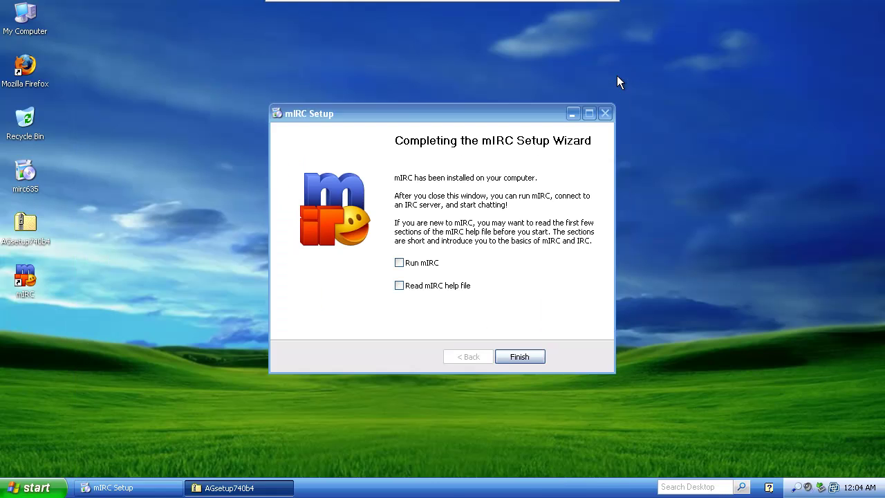
{"action": "left_click", "coordinate": [441, 264]}
{"action": "left_click", "coordinate": [517, 357]}
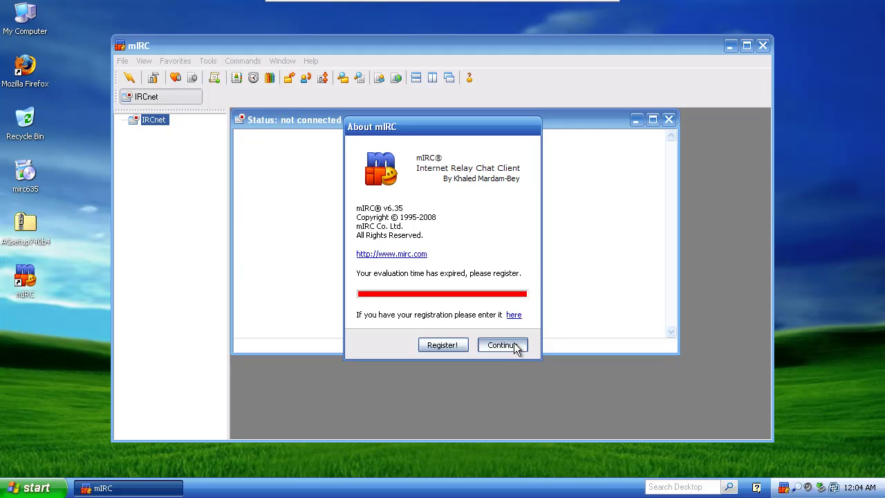
{"action": "left_click", "coordinate": [515, 345]}
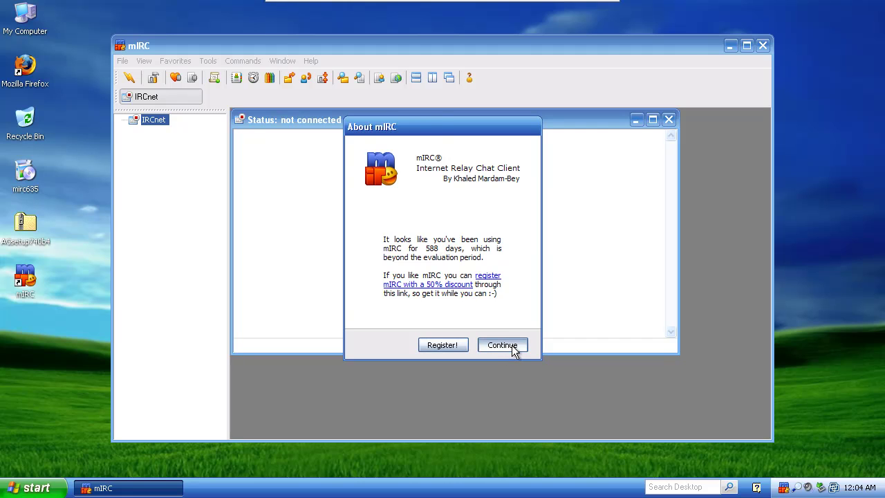
{"action": "left_click", "coordinate": [512, 347]}
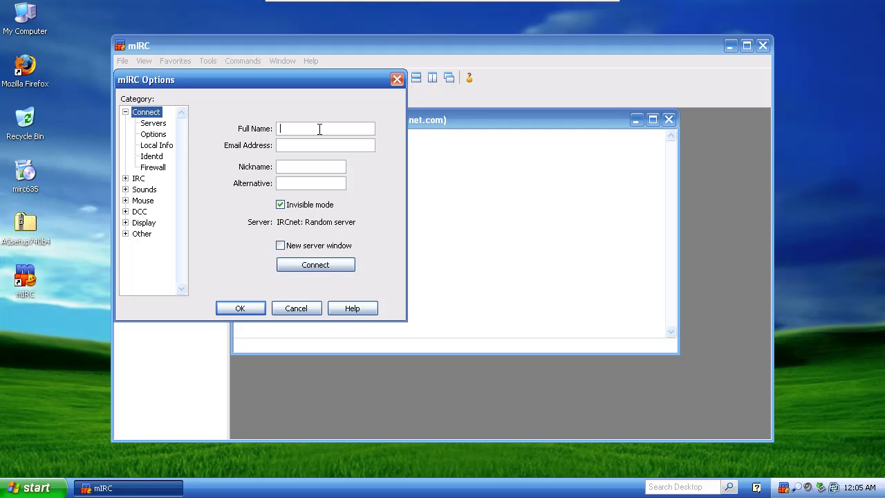
Step: Enter the full name 'anonymous' and an e-mail address in the Connect options
{"action": "type", "text": "a"}
{"action": "key", "text": "BackSpace"}
{"action": "type", "text": "anonymousanonymous"}
{"action": "key", "text": "BackSpace"}
{"action": "key", "text": "BackSpace"}
{"action": "type", "text": "us@anon.com"}
Step: Set the nickname to anonymous and the alternative nickname to anonymous246
{"action": "left_click_drag", "start_coordinate": [322, 129], "coordinate": [273, 130]}
{"action": "key", "text": "ctrl+c"}
{"action": "left_click", "coordinate": [307, 167]}
{"action": "key", "text": "ctrl+v"}
{"action": "left_click", "coordinate": [316, 183]}
{"action": "key", "text": "ctrl+v"}
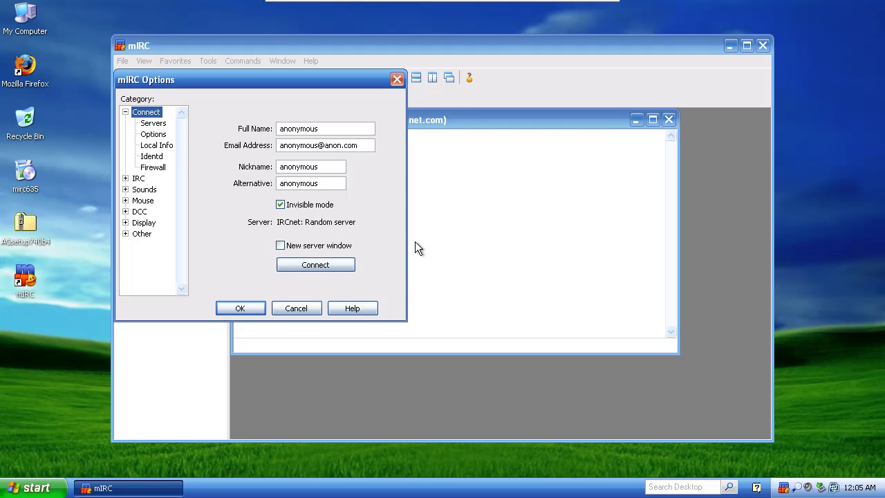
{"action": "type", "text": "246"}
{"action": "left_click_drag", "start_coordinate": [338, 180], "coordinate": [263, 182]}
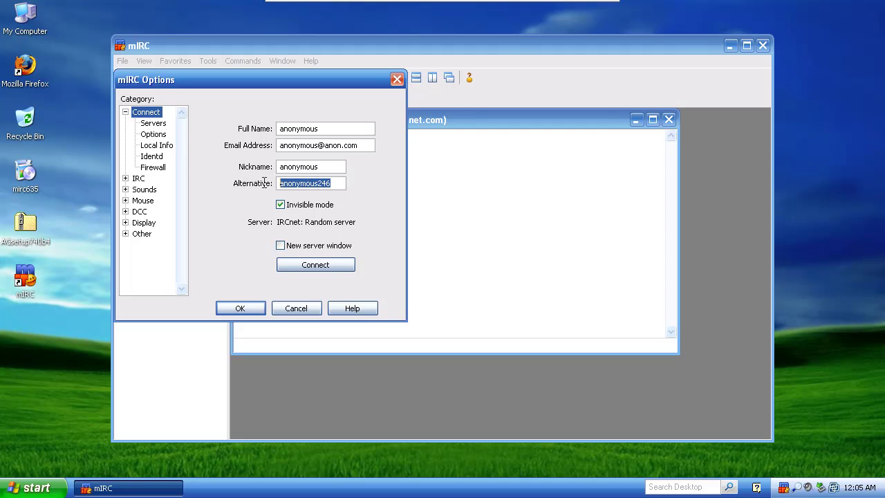
{"action": "left_click", "coordinate": [338, 183]}
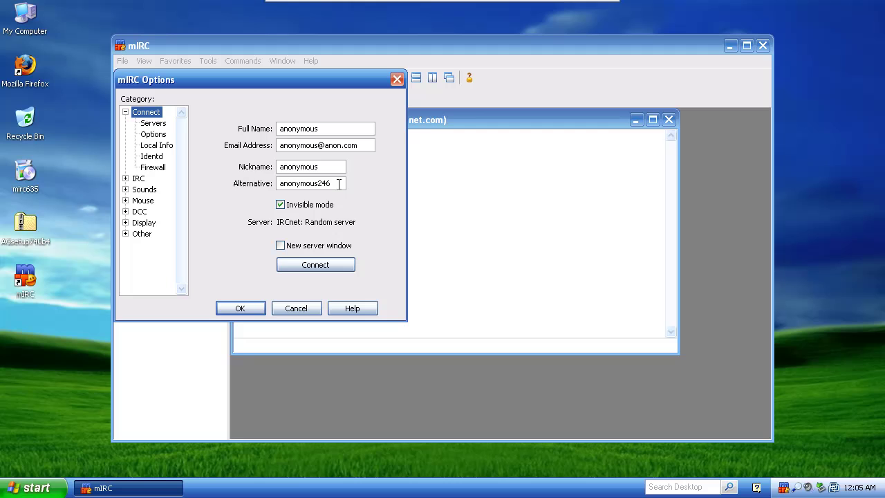
Step: Disable sounds and set DCC send requests to Auto-get file, accepting the warning
{"action": "left_click", "coordinate": [144, 190]}
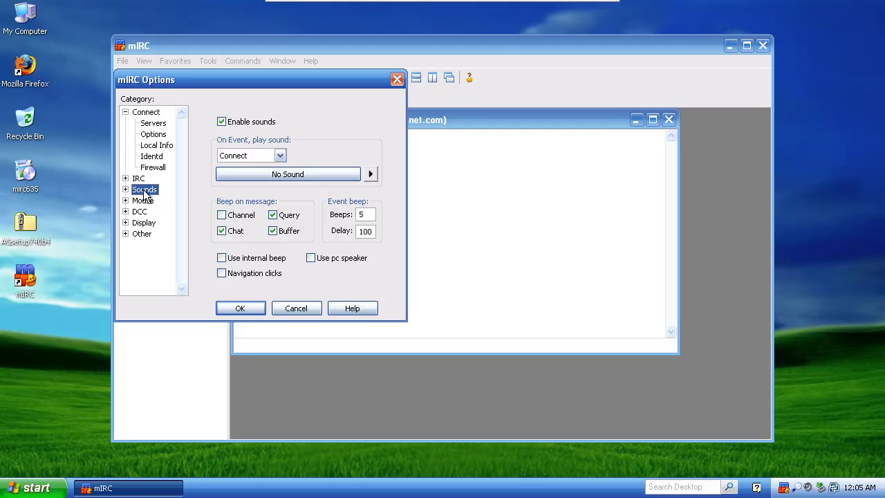
{"action": "left_click", "coordinate": [221, 122]}
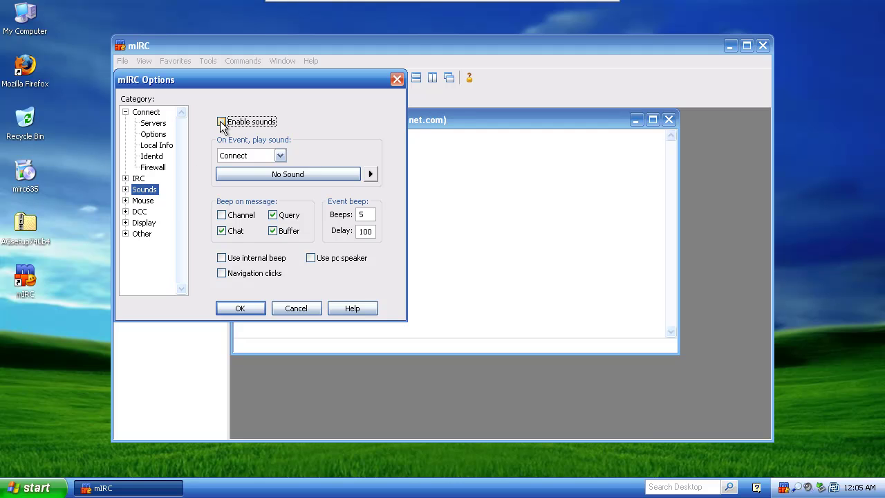
{"action": "left_click", "coordinate": [127, 211]}
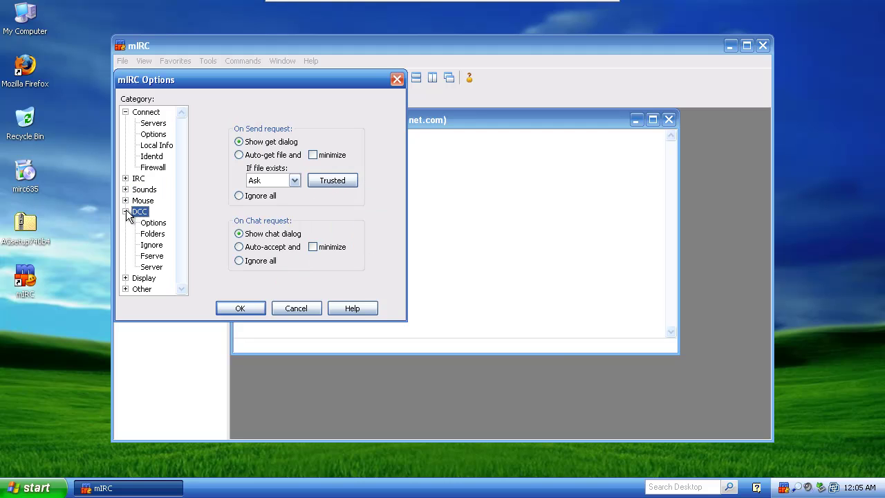
{"action": "left_click", "coordinate": [239, 155]}
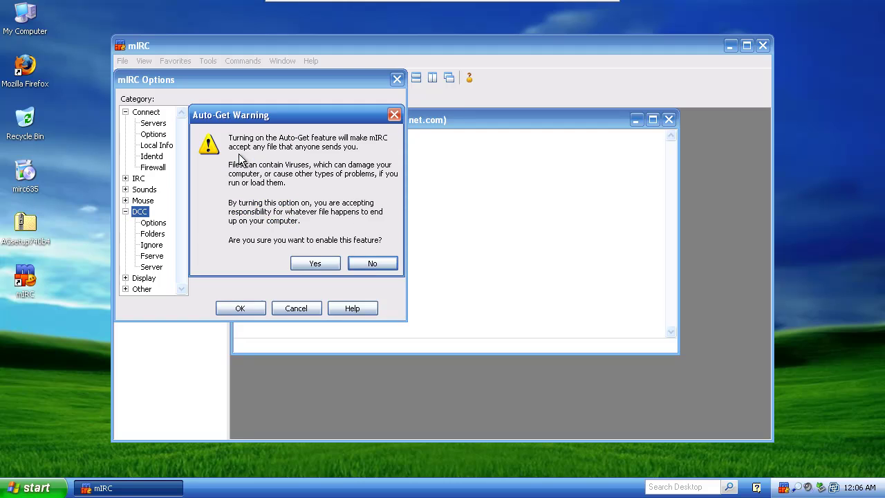
{"action": "left_click", "coordinate": [328, 264]}
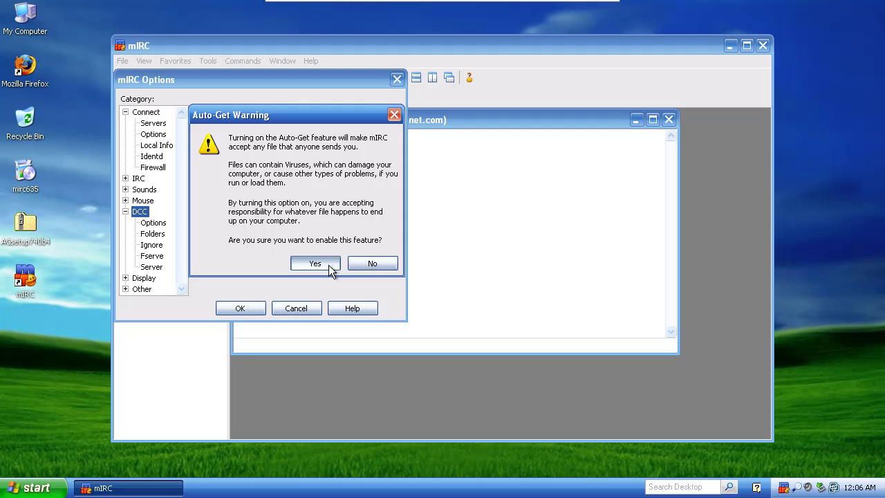
{"action": "left_click", "coordinate": [328, 264]}
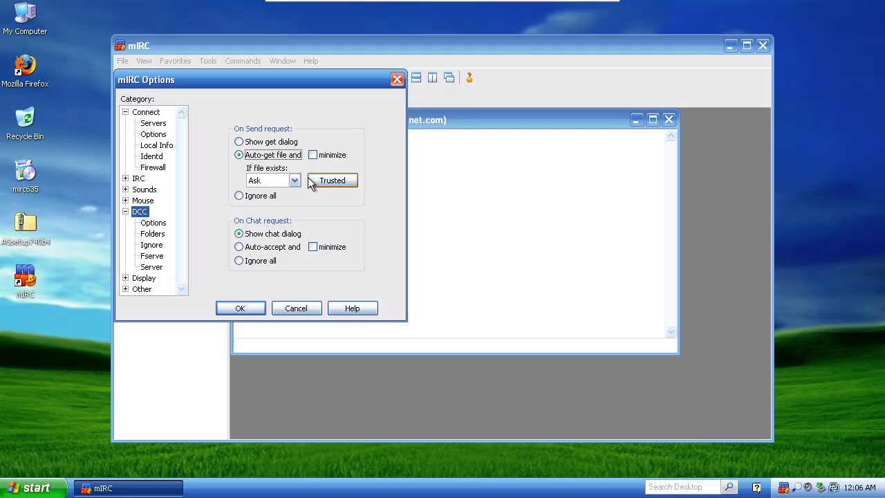
Step: Make the audio folder rule (*.wav, *.mid, *.mp3, *.wma, *.ogg) save to the Desktop
{"action": "left_click", "coordinate": [154, 235]}
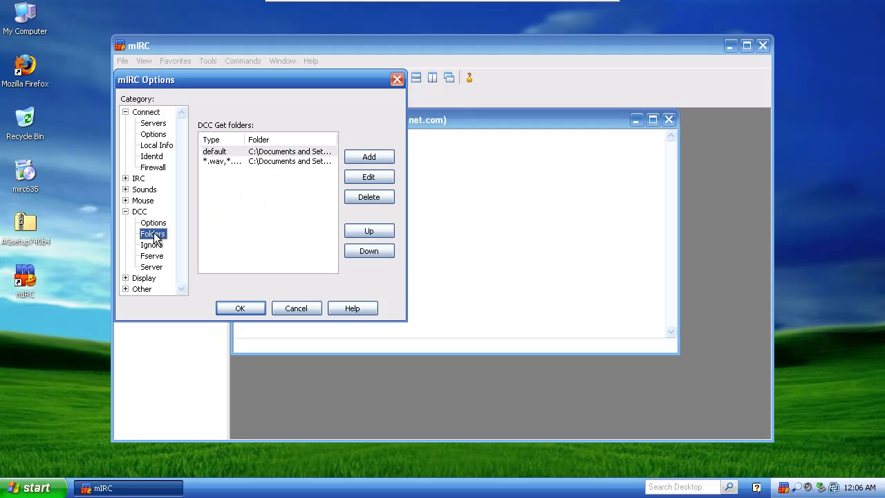
{"action": "left_click", "coordinate": [214, 163]}
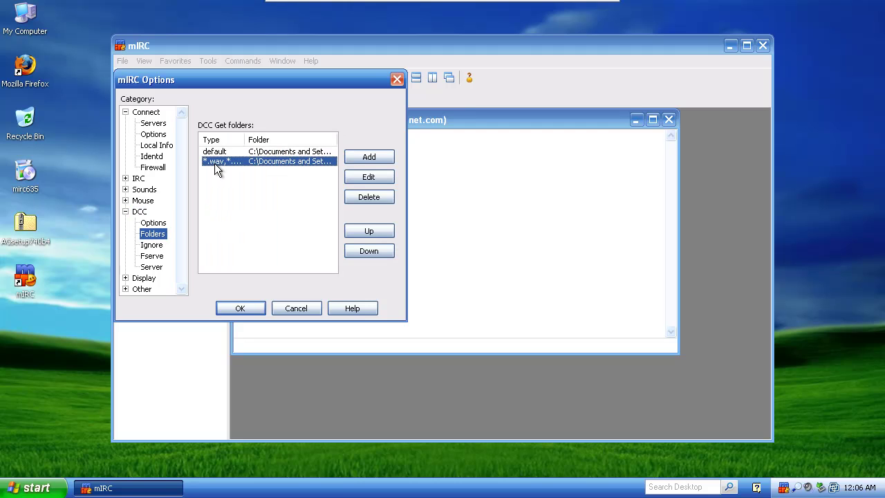
{"action": "left_click", "coordinate": [367, 178]}
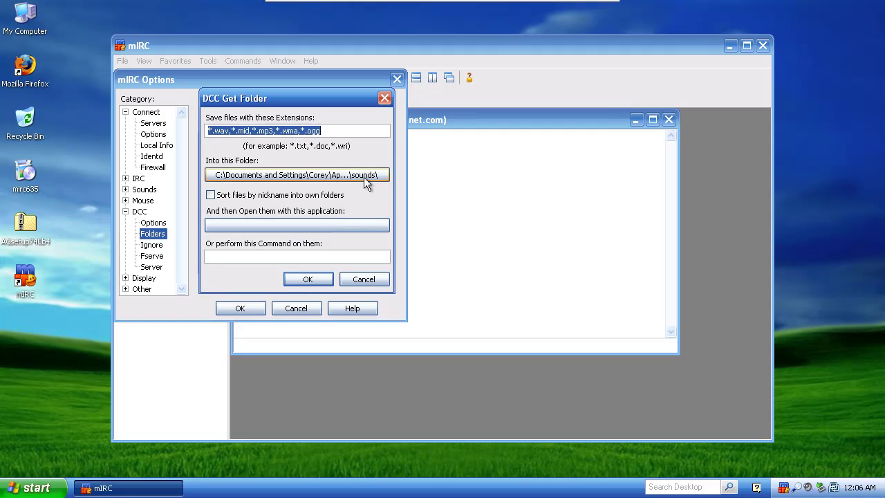
{"action": "left_click", "coordinate": [312, 178]}
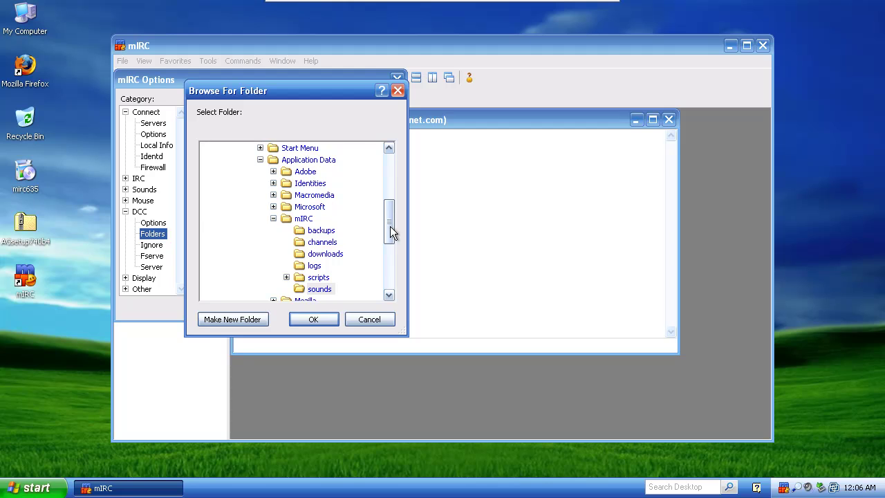
{"action": "left_click_drag", "start_coordinate": [391, 232], "coordinate": [387, 169]}
{"action": "left_click", "coordinate": [240, 149]}
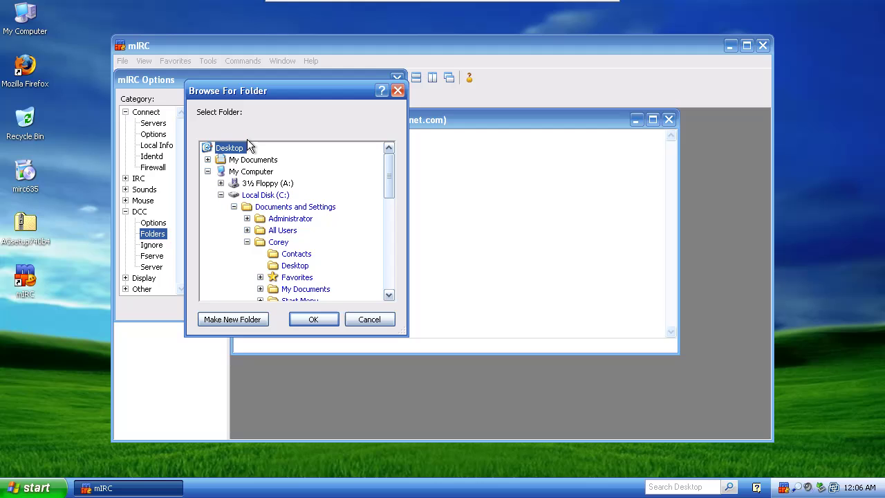
{"action": "left_click", "coordinate": [307, 322]}
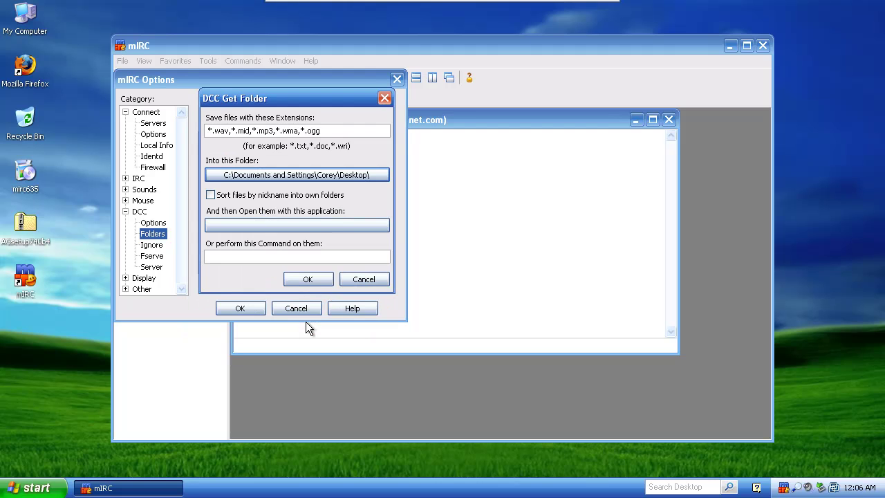
{"action": "left_click", "coordinate": [305, 279]}
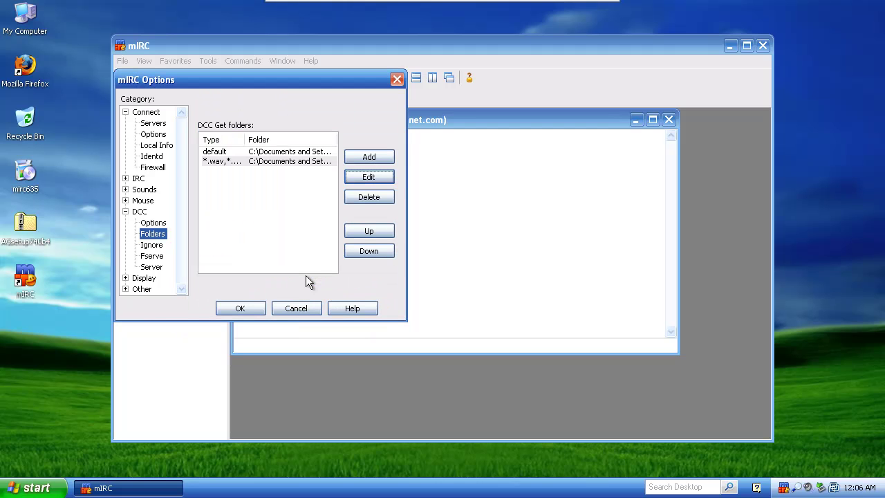
{"action": "left_click", "coordinate": [152, 245]}
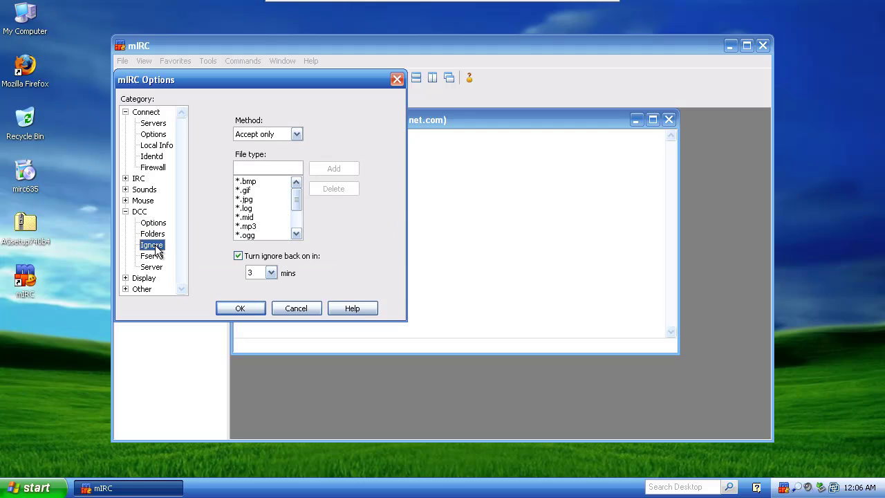
Step: Delete *.bmp, *.gif, *.jpg, *.log, *.mid and the next types from the DCC accept list
{"action": "left_click", "coordinate": [259, 181]}
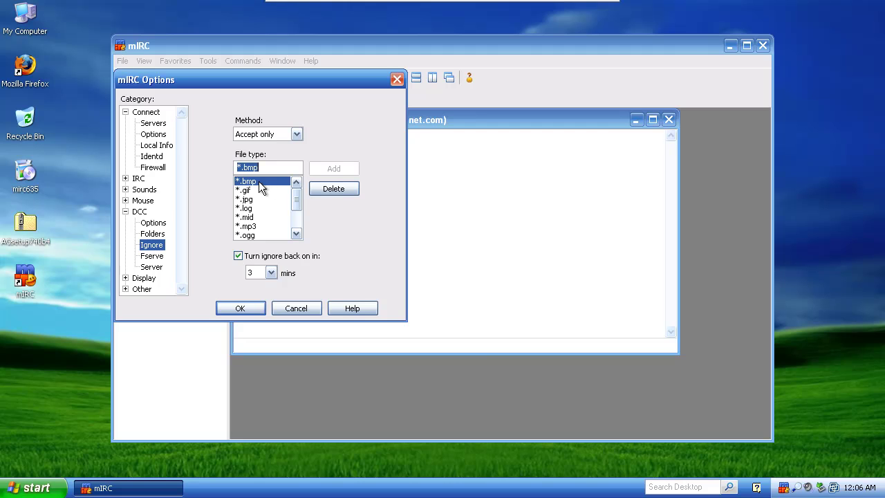
{"action": "left_click", "coordinate": [330, 188]}
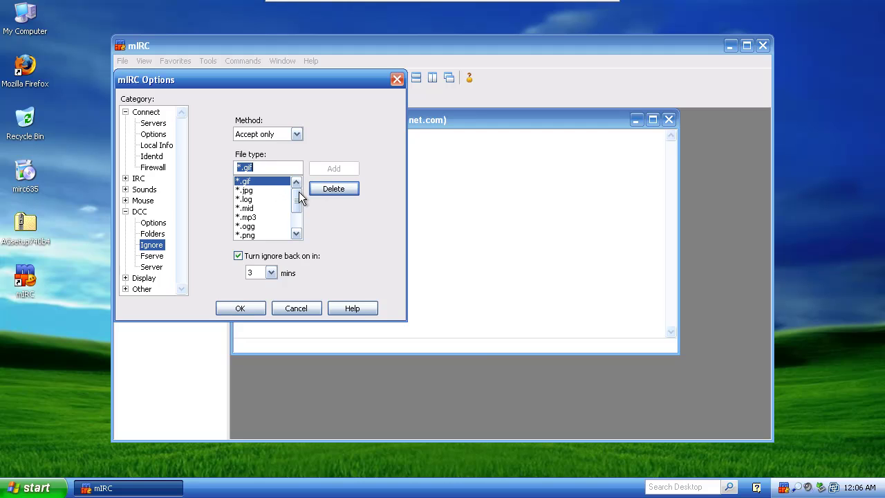
{"action": "left_click", "coordinate": [327, 194]}
{"action": "left_click", "coordinate": [340, 193]}
{"action": "left_click", "coordinate": [314, 190]}
{"action": "left_click", "coordinate": [314, 186]}
{"action": "left_click", "coordinate": [273, 189]}
{"action": "key", "text": "Delete"}
Step: Delete the remaining types including *.txt, *.wav, *.wma, *.zip, leaving only *.mp3, and close Options
{"action": "left_click", "coordinate": [265, 189]}
{"action": "left_click", "coordinate": [327, 191]}
{"action": "key", "text": "Delete"}
{"action": "left_click", "coordinate": [269, 190]}
{"action": "left_click", "coordinate": [328, 188]}
{"action": "left_click", "coordinate": [259, 190]}
{"action": "left_click", "coordinate": [337, 191]}
{"action": "left_click", "coordinate": [261, 190]}
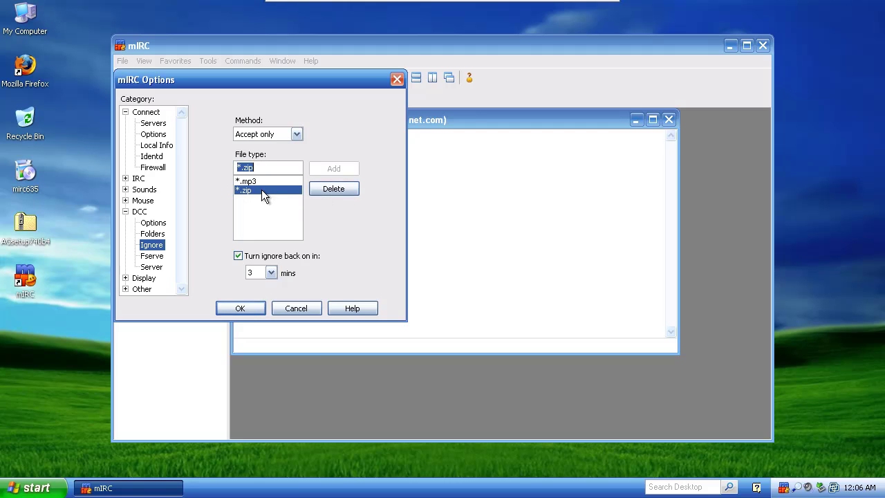
{"action": "left_click", "coordinate": [320, 190]}
{"action": "left_click", "coordinate": [234, 310]}
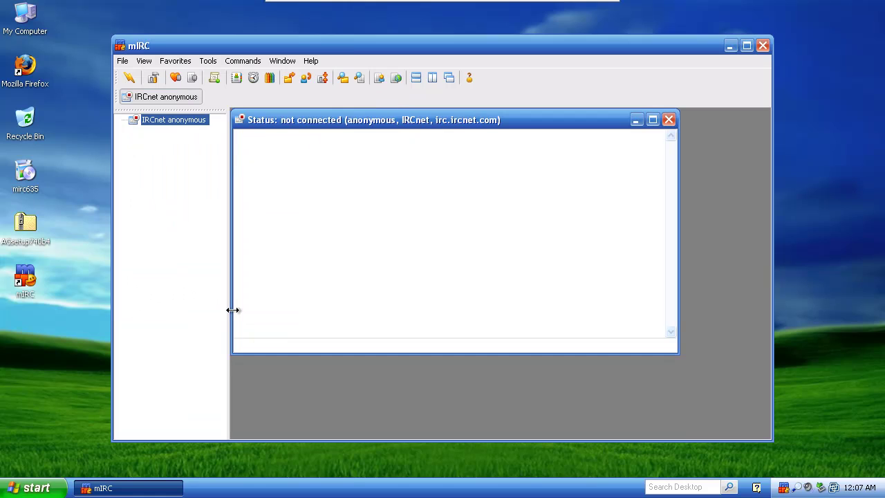
Step: Maximize mIRC and load autoget.mrc with /load -rs, allowing its initialization commands to run
{"action": "double_click", "coordinate": [348, 43]}
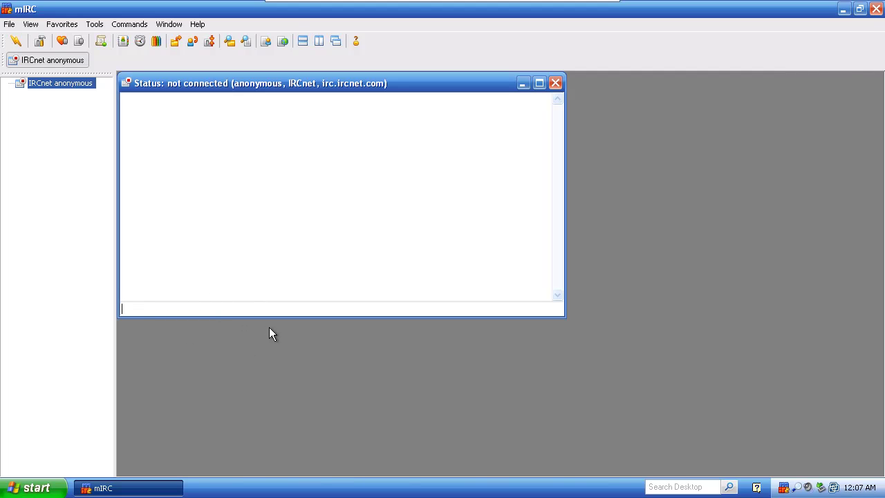
{"action": "type", "text": "/load -rs \"C:\\Program Files\\"}
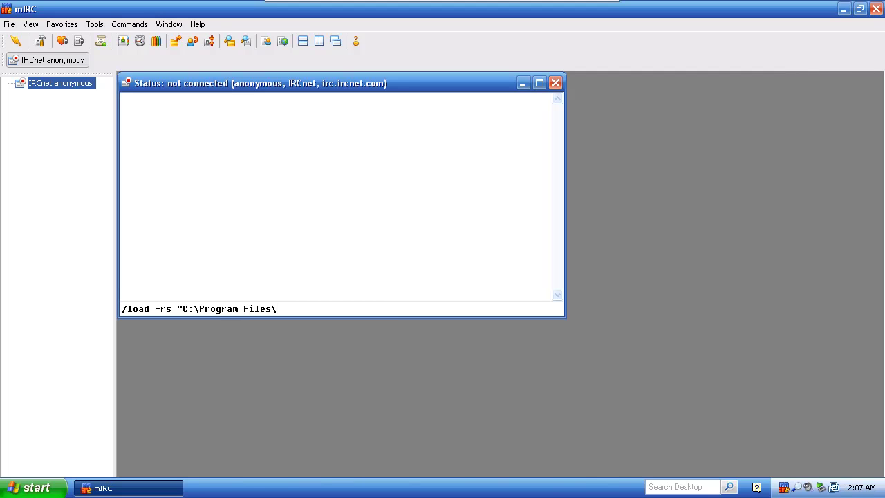
{"action": "type", "text": "mIRC\\Autoget\\autoget"}
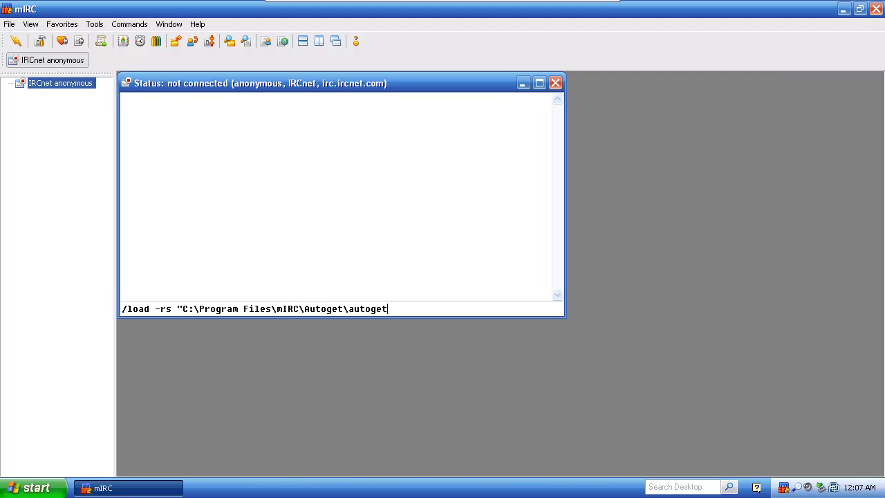
{"action": "type", "text": ".mrc\""}
{"action": "key", "text": "Return"}
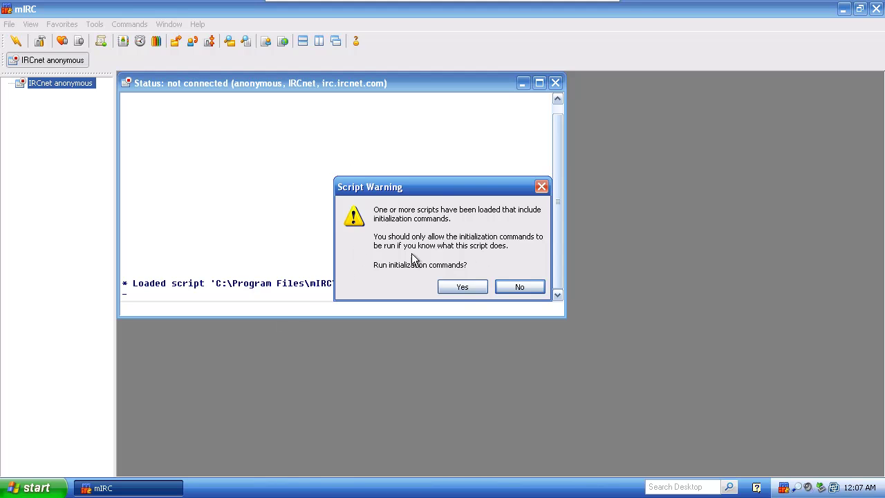
{"action": "left_click", "coordinate": [475, 288]}
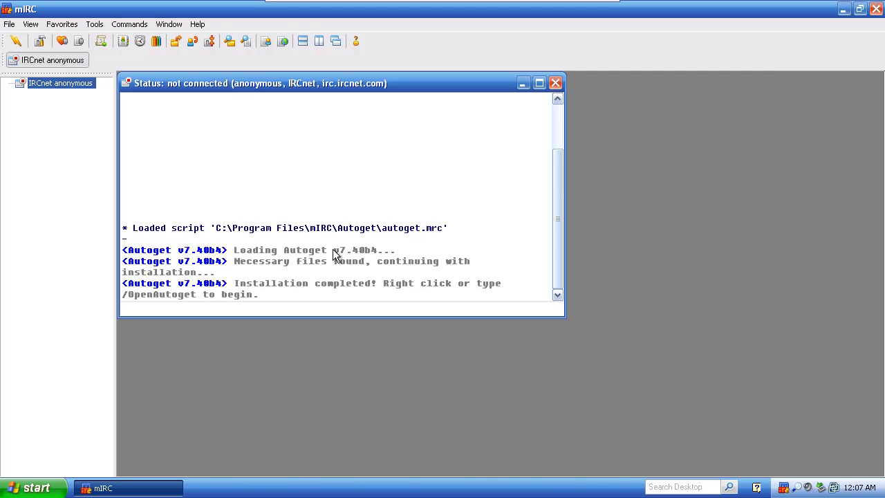
Step: Open the Autoget v7.40b4 window from the Status menu, send mIRC to the tray, and maximize Autoget
{"action": "right_click", "coordinate": [302, 167]}
{"action": "mouse_move", "coordinate": [350, 270]}
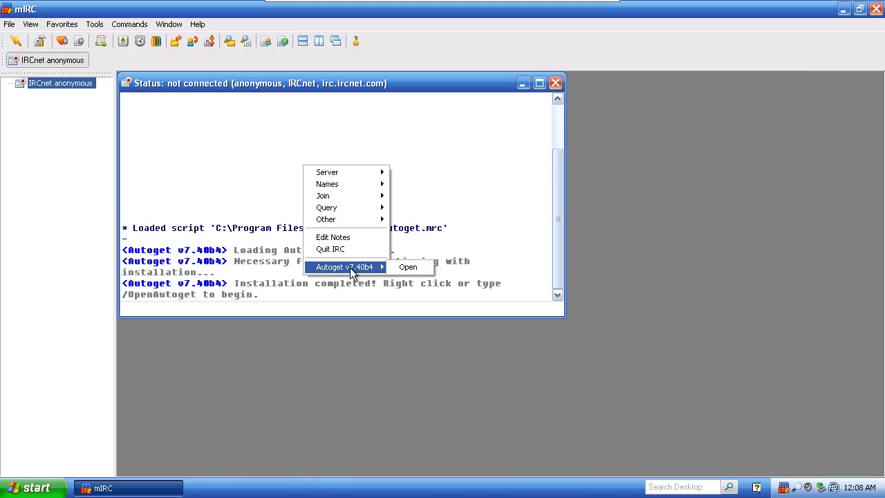
{"action": "left_click", "coordinate": [413, 271]}
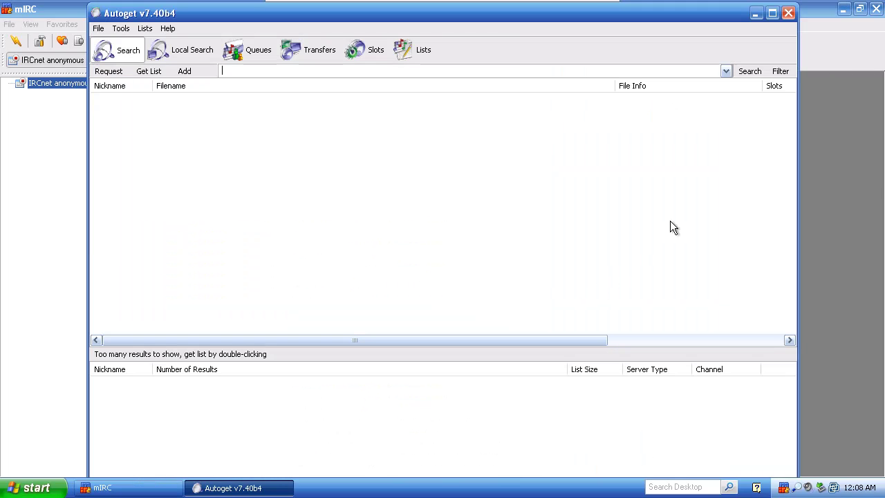
{"action": "left_click", "coordinate": [860, 25]}
{"action": "left_click", "coordinate": [876, 8]}
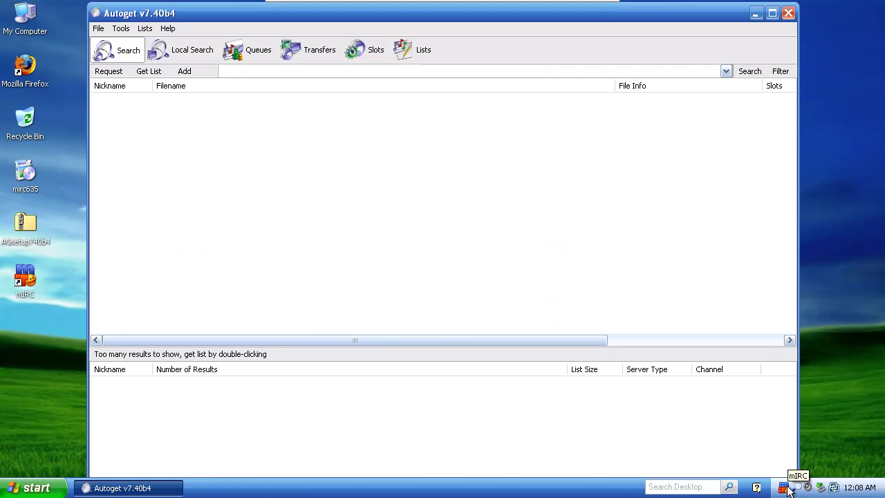
{"action": "left_click", "coordinate": [775, 12]}
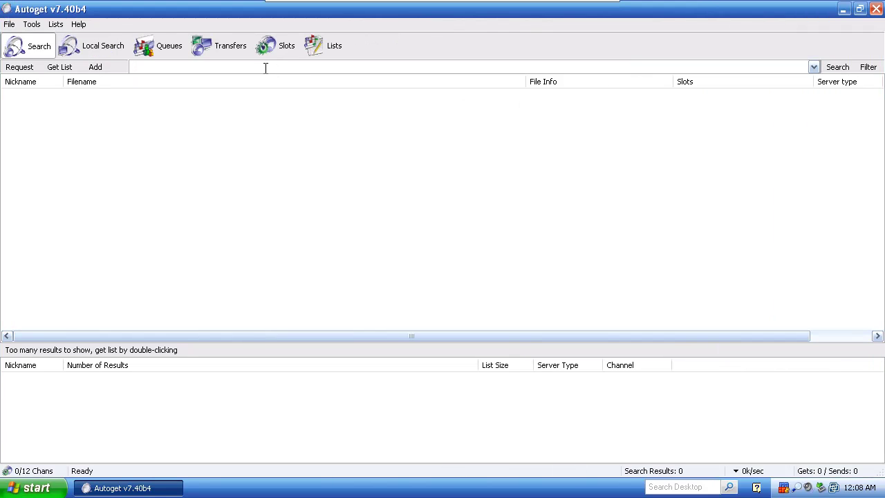
Step: Connect Autoget and dismiss the connection-help notice, turning off 'Always show this message'
{"action": "left_click", "coordinate": [13, 24]}
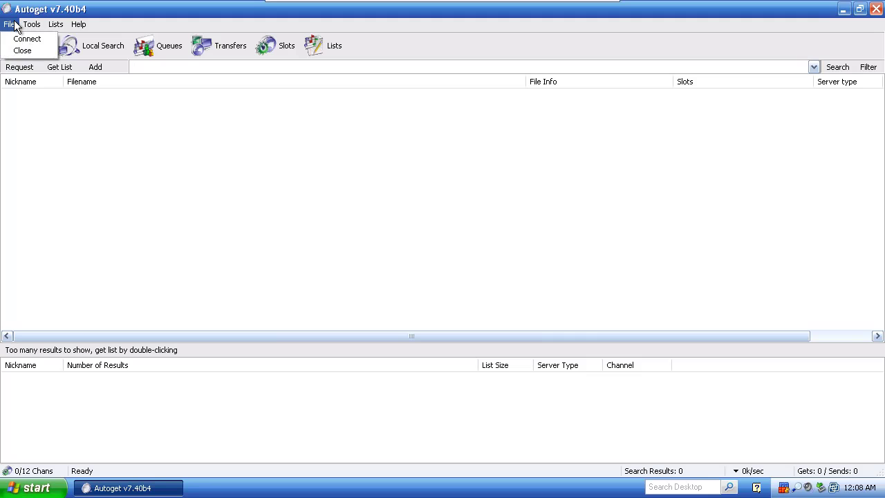
{"action": "left_click", "coordinate": [20, 42]}
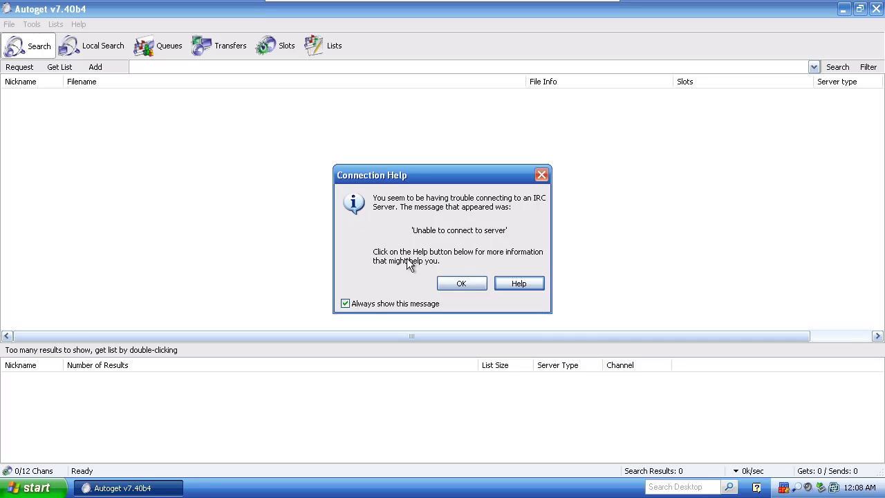
{"action": "left_click", "coordinate": [380, 306]}
{"action": "left_click", "coordinate": [462, 284]}
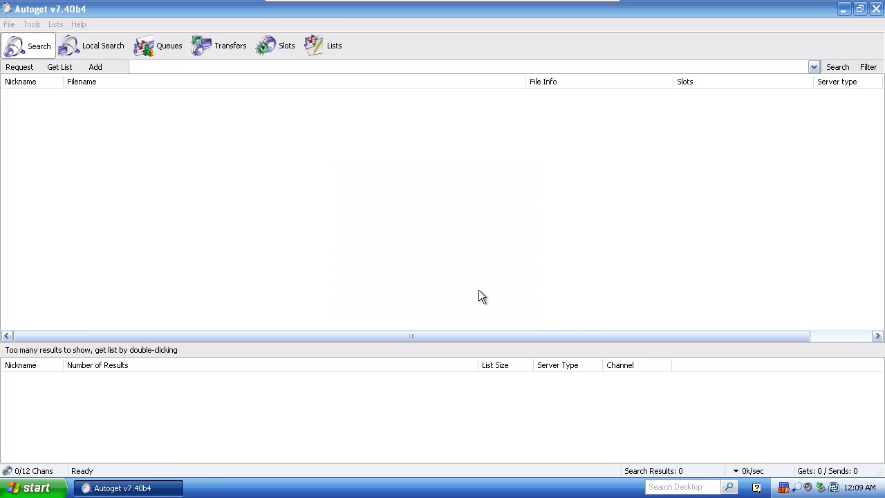
Step: Restore mIRC, close the IRCnet status window, and bring the EFnet status window forward
{"action": "left_click", "coordinate": [786, 488]}
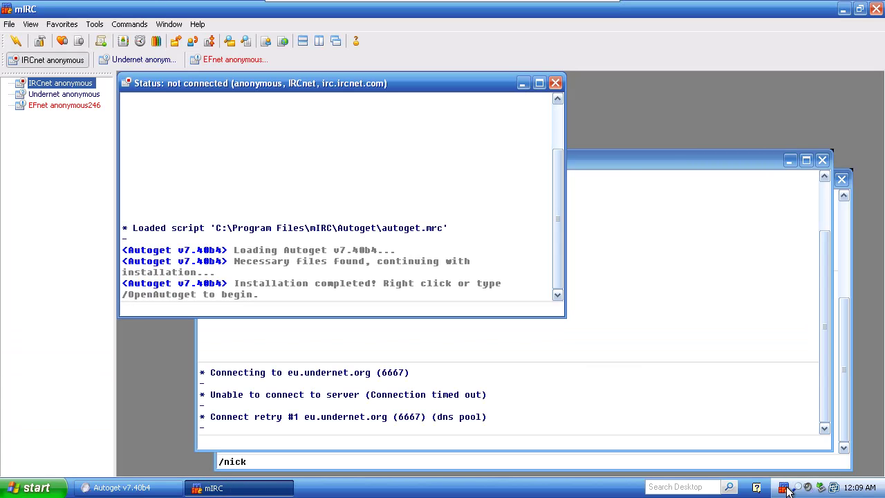
{"action": "left_click", "coordinate": [555, 84]}
{"action": "left_click", "coordinate": [417, 267]}
{"action": "left_click", "coordinate": [355, 455]}
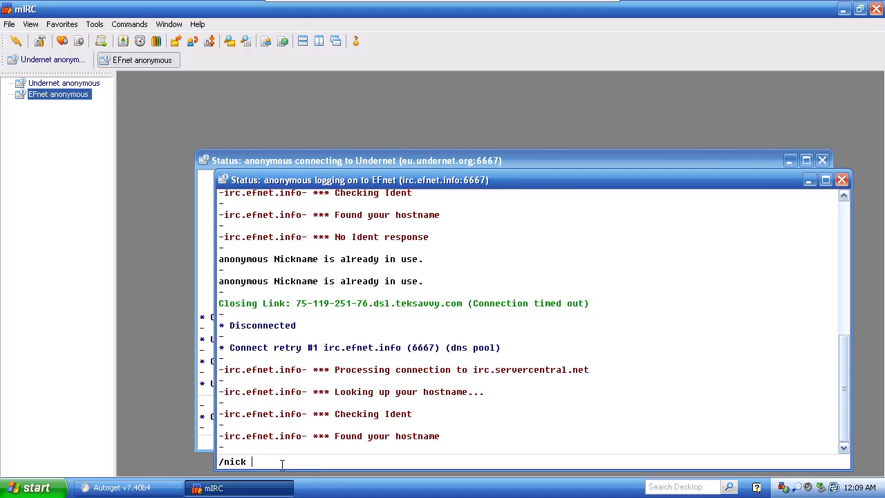
Step: In Options > Connect, set the nickname to alibabba and the alternative to alibabba123
{"action": "left_click", "coordinate": [95, 24]}
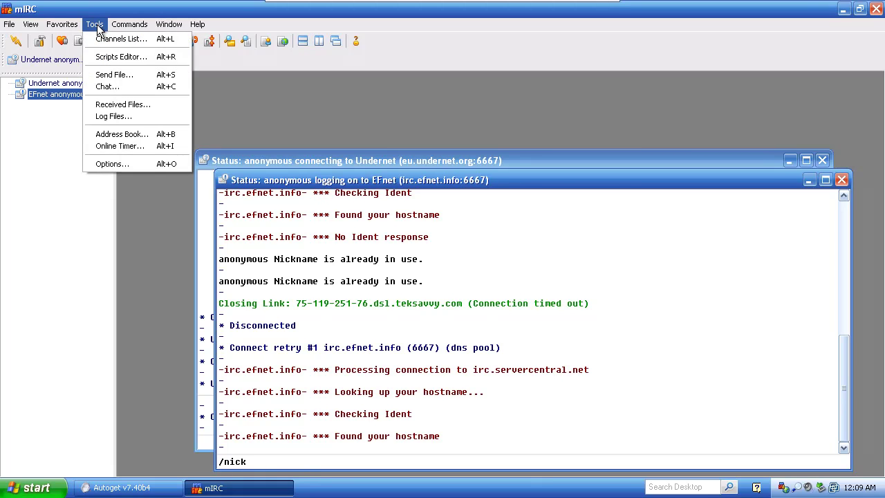
{"action": "left_click", "coordinate": [101, 164]}
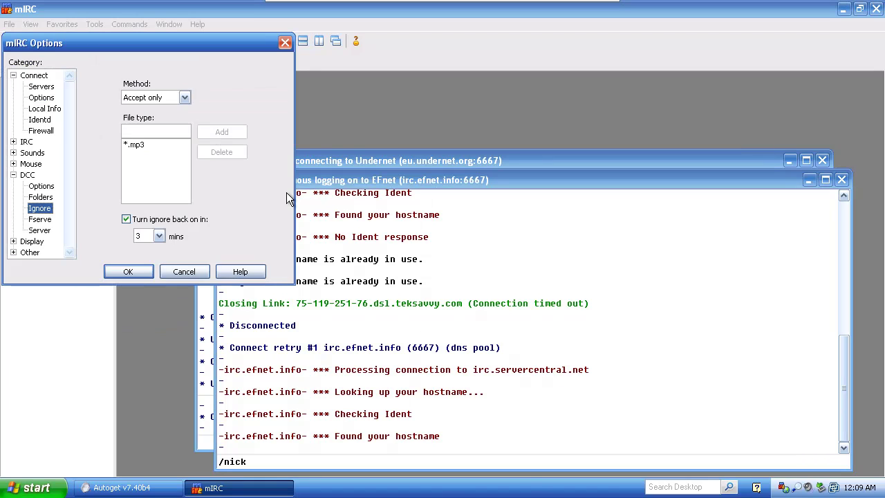
{"action": "left_click", "coordinate": [43, 77]}
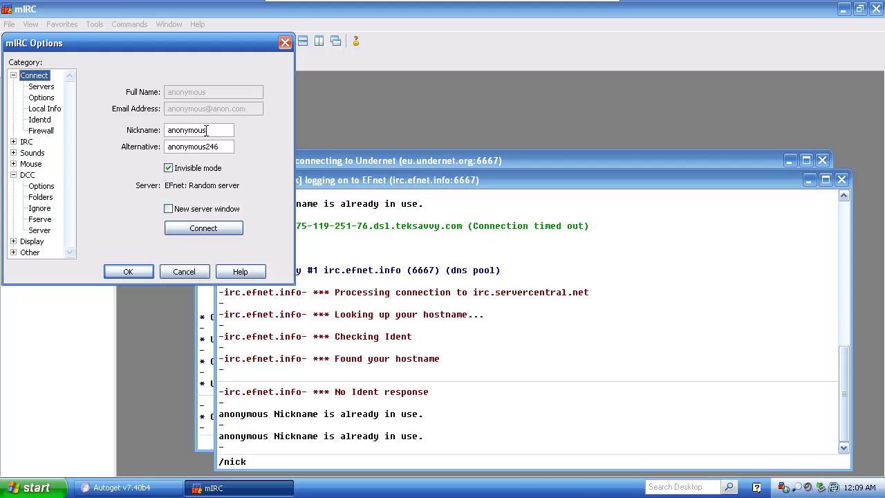
{"action": "left_click_drag", "start_coordinate": [214, 130], "coordinate": [154, 138]}
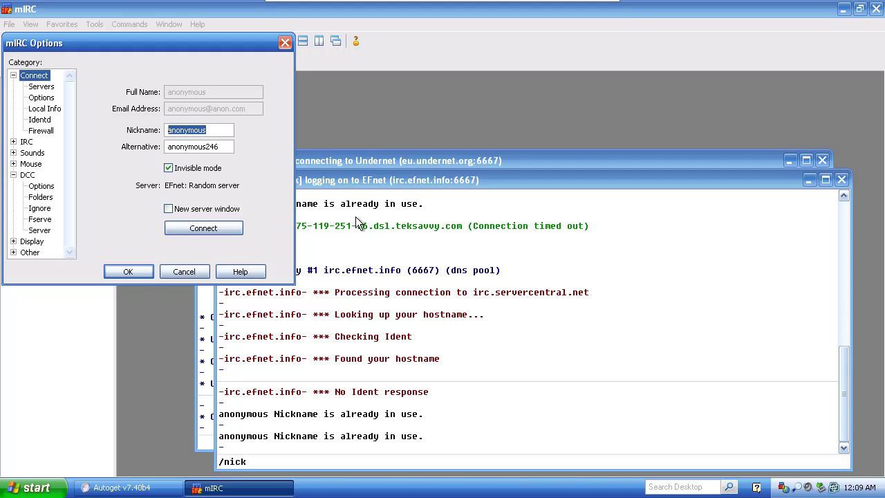
{"action": "type", "text": "alibabba"}
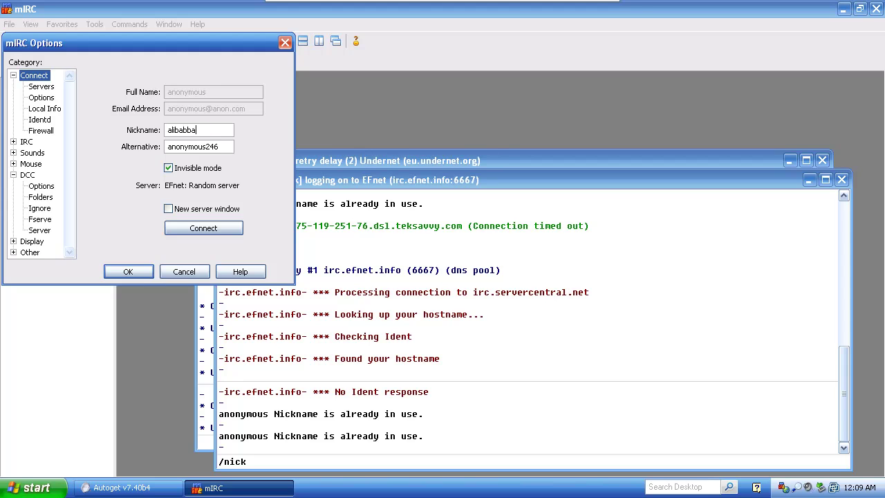
{"action": "key", "text": "Tab"}
{"action": "type", "text": "alibabba123"}
Step: Save the new nicknames, then check the EFnet and UnderNet status windows for their connections
{"action": "left_click", "coordinate": [129, 272]}
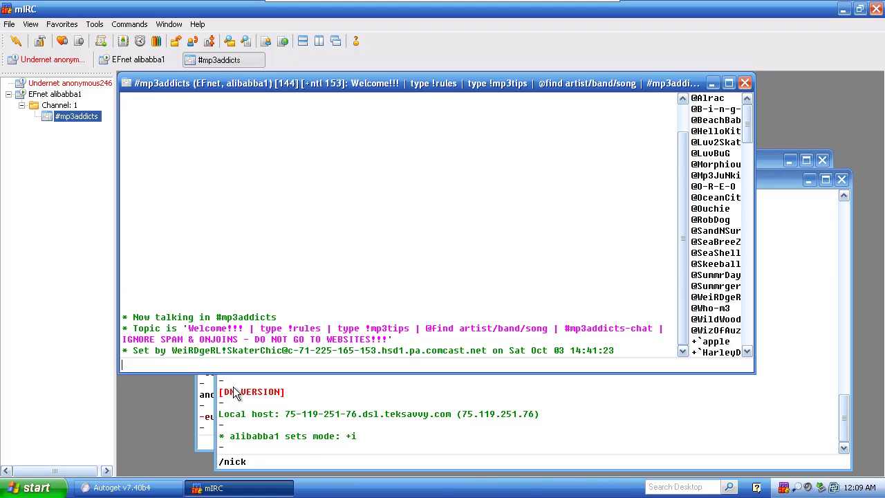
{"action": "left_click", "coordinate": [298, 456]}
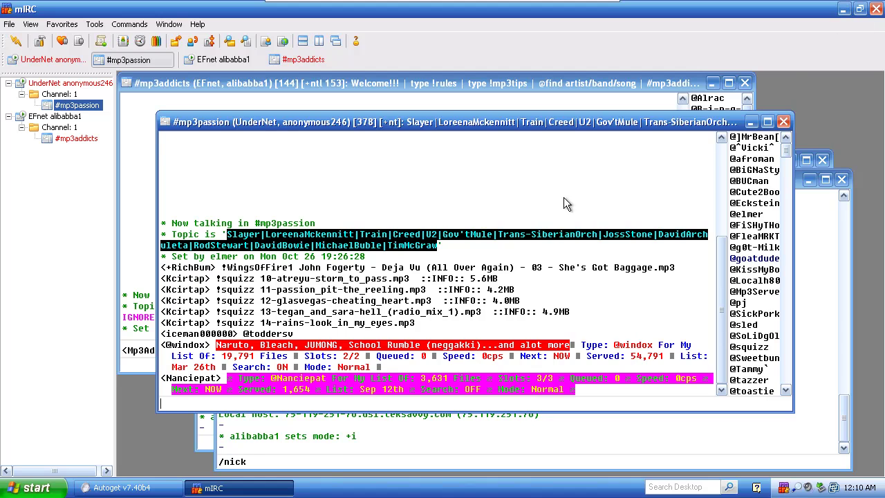
{"action": "left_click", "coordinate": [326, 459]}
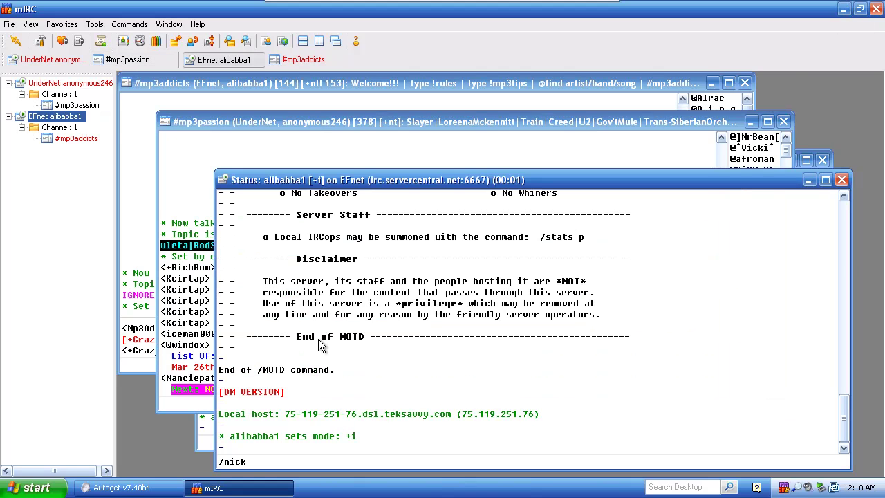
{"action": "left_click", "coordinate": [59, 83]}
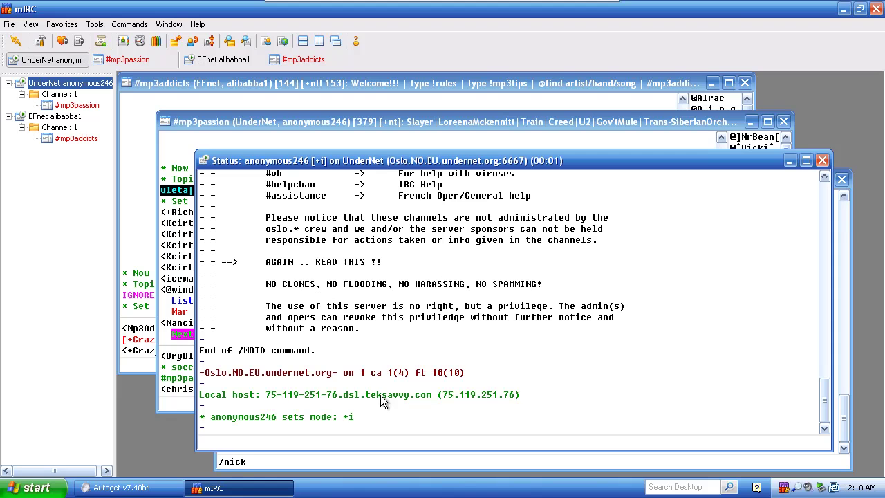
{"action": "left_click", "coordinate": [68, 118]}
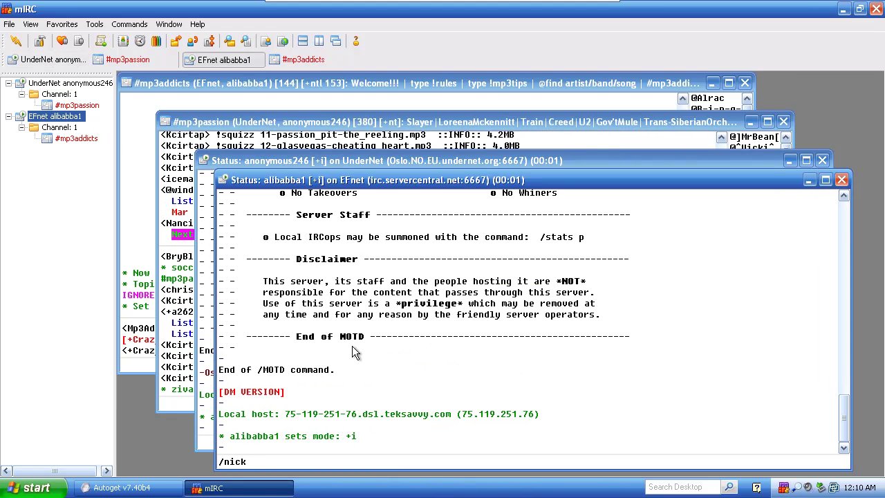